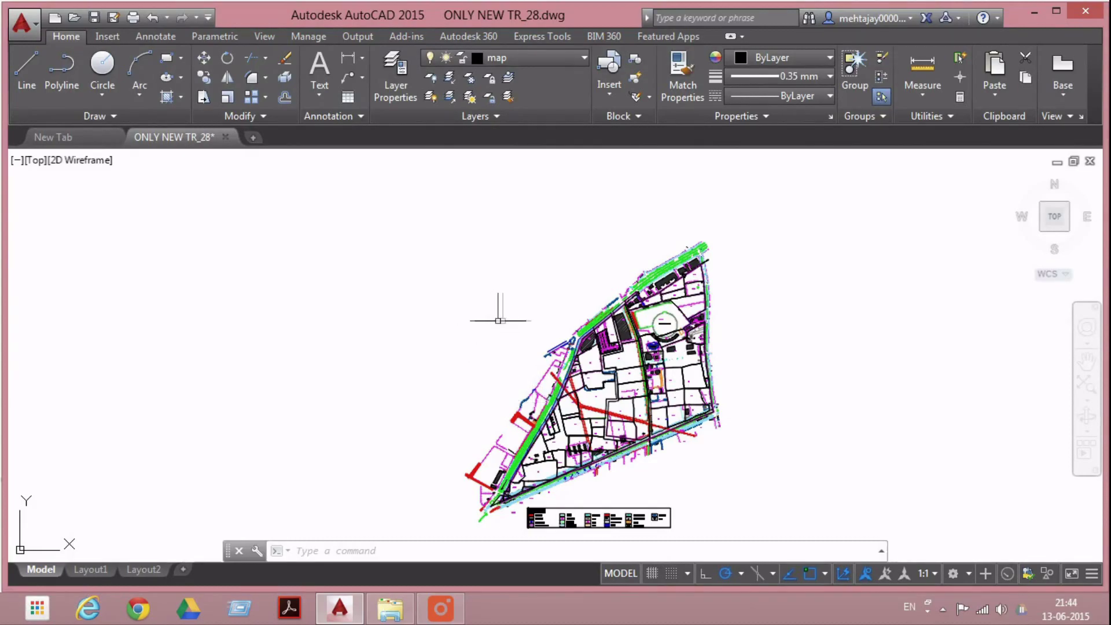
# Zoom and pan across the survey plan's parcels until the northern stadium area fills the view.
pyautogui.scroll(-4, 569, 315)
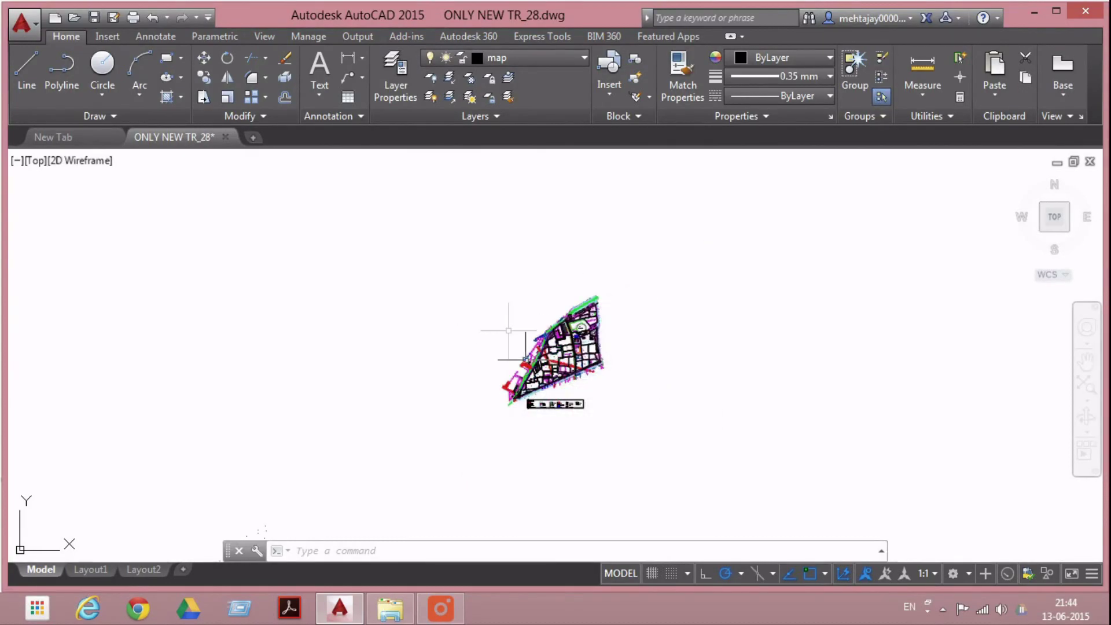
pyautogui.scroll(9, 510, 322)
pyautogui.scroll(-4, 551, 337)
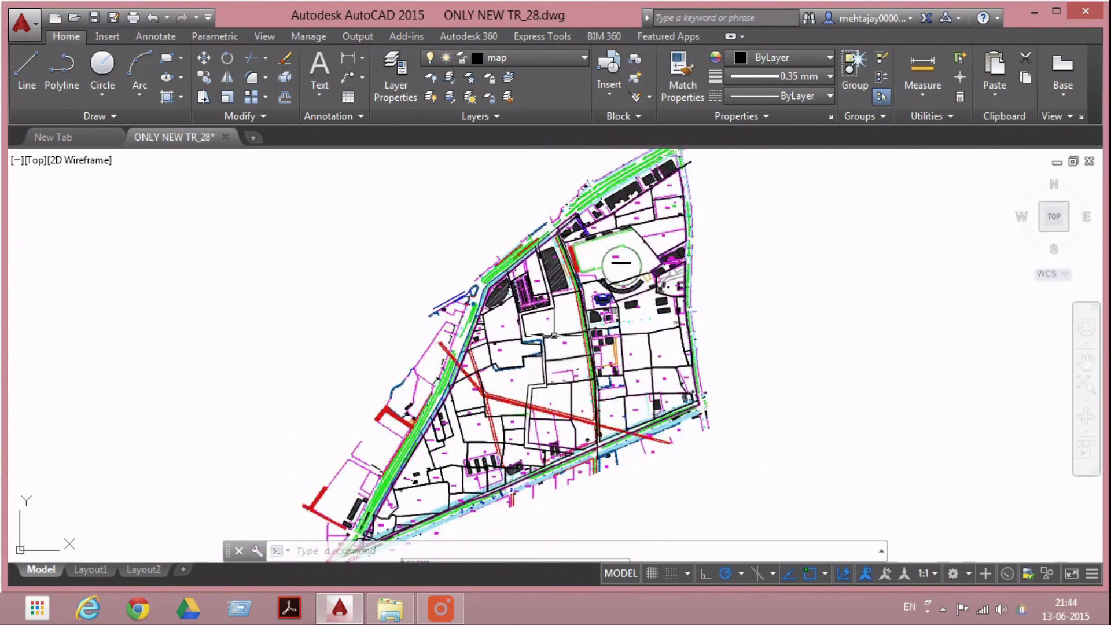
pyautogui.scroll(4, 510, 369)
pyautogui.moveTo(527, 399); pyautogui.dragTo(499, 273, button='middle')
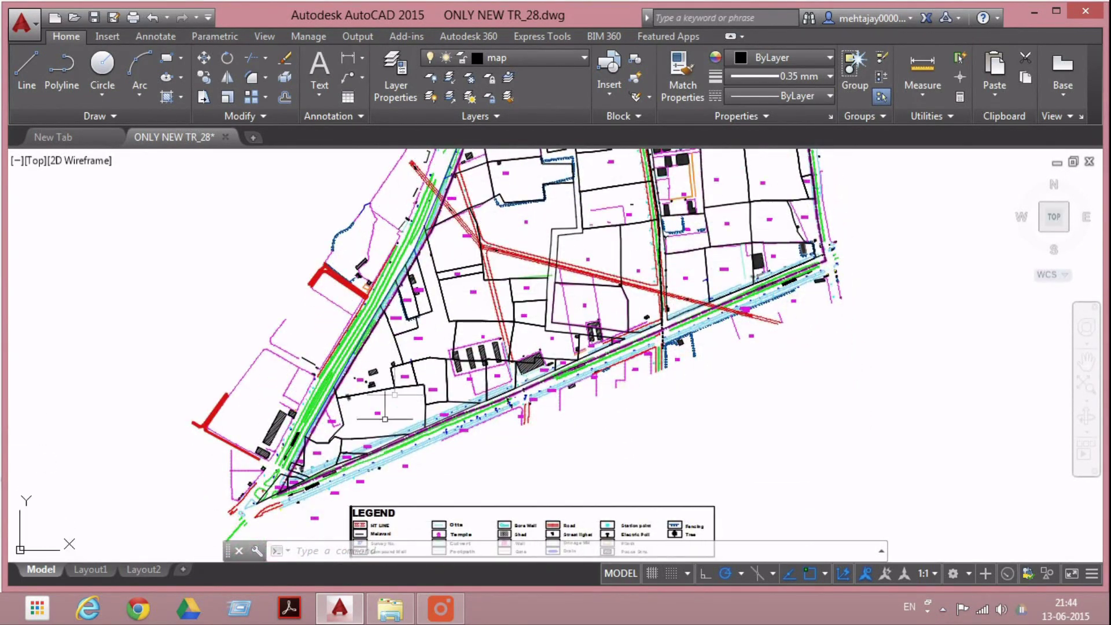
pyautogui.scroll(3, 498, 272)
pyautogui.scroll(-5, 520, 232)
pyautogui.scroll(5, 561, 173)
pyautogui.moveTo(561, 175); pyautogui.dragTo(498, 289, button='middle')
pyautogui.scroll(5, 601, 250)
pyautogui.scroll(3, 545, 250)
pyautogui.moveTo(545, 246); pyautogui.dragTo(509, 343, button='middle')
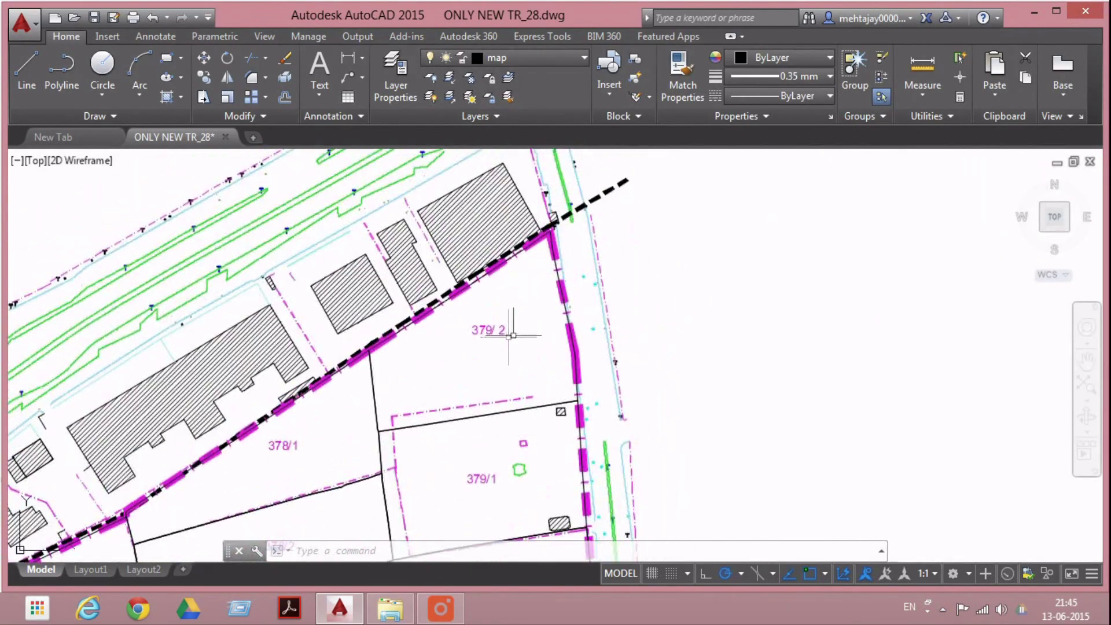
pyautogui.scroll(-5, 623, 227)
pyautogui.moveTo(506, 409); pyautogui.dragTo(579, 304, button='middle')
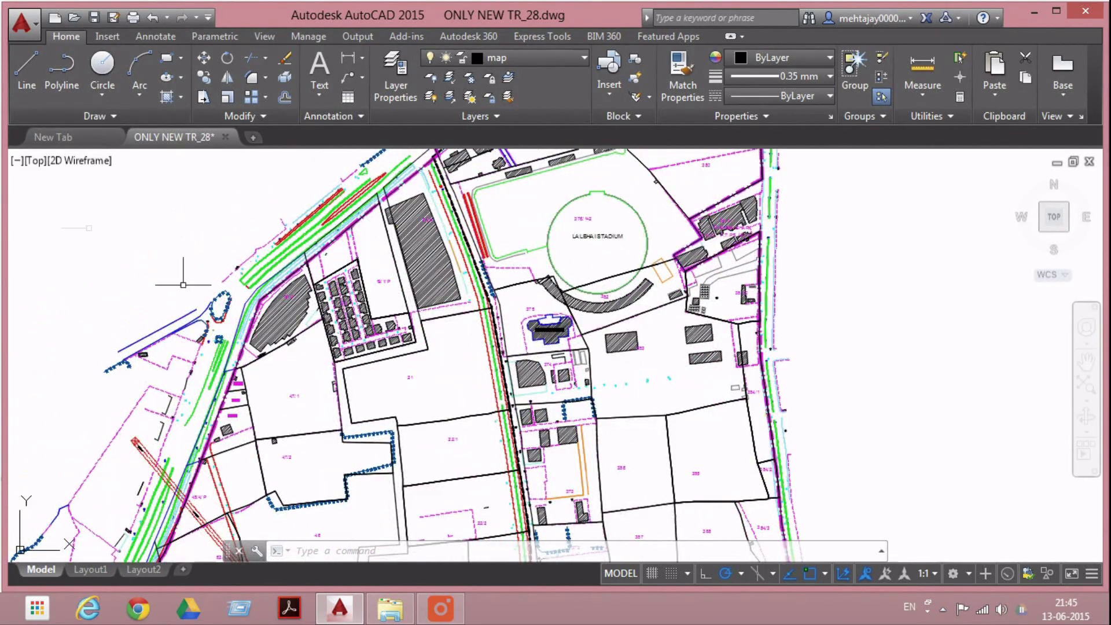
# Set the location from the map and search the address 'rundh,gujart', getting three Rundh, India results.
pyautogui.click(102, 37)
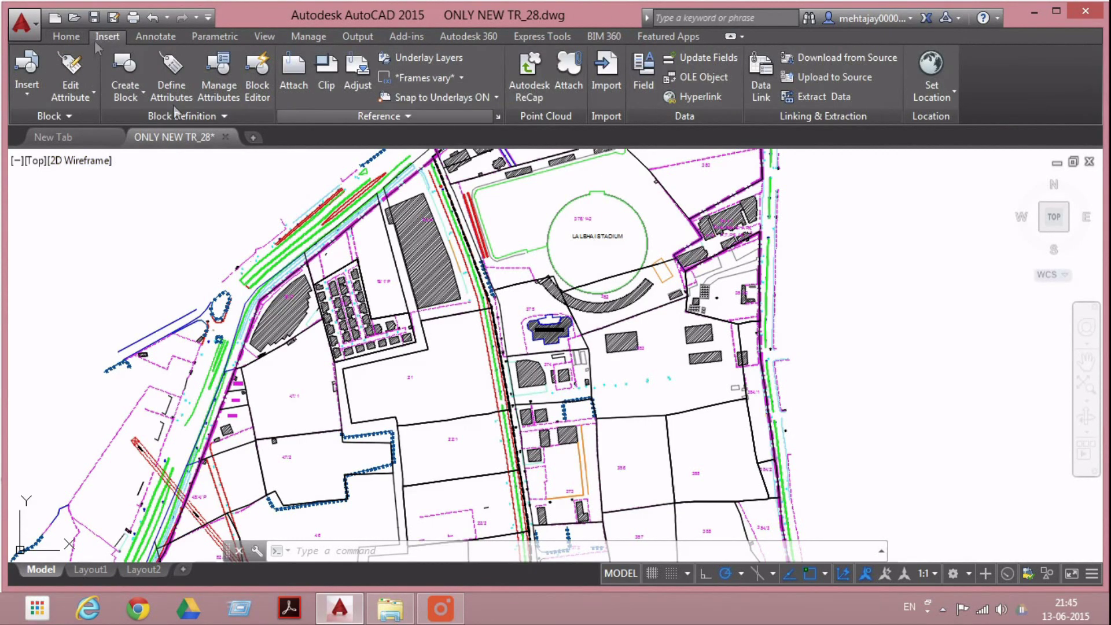
pyautogui.click(936, 96)
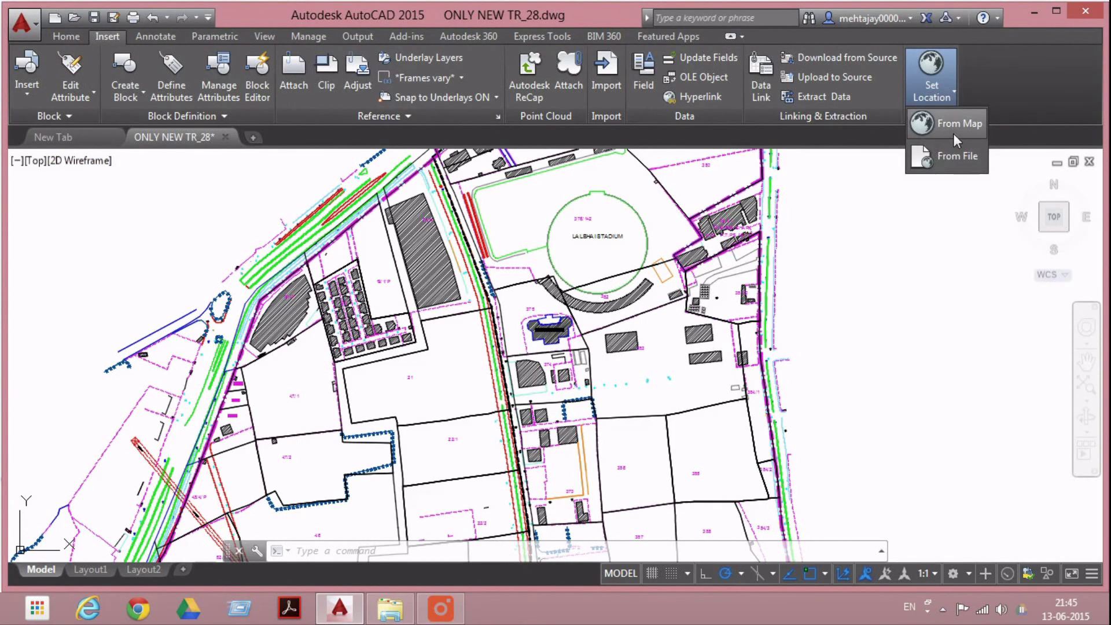
pyautogui.click(949, 125)
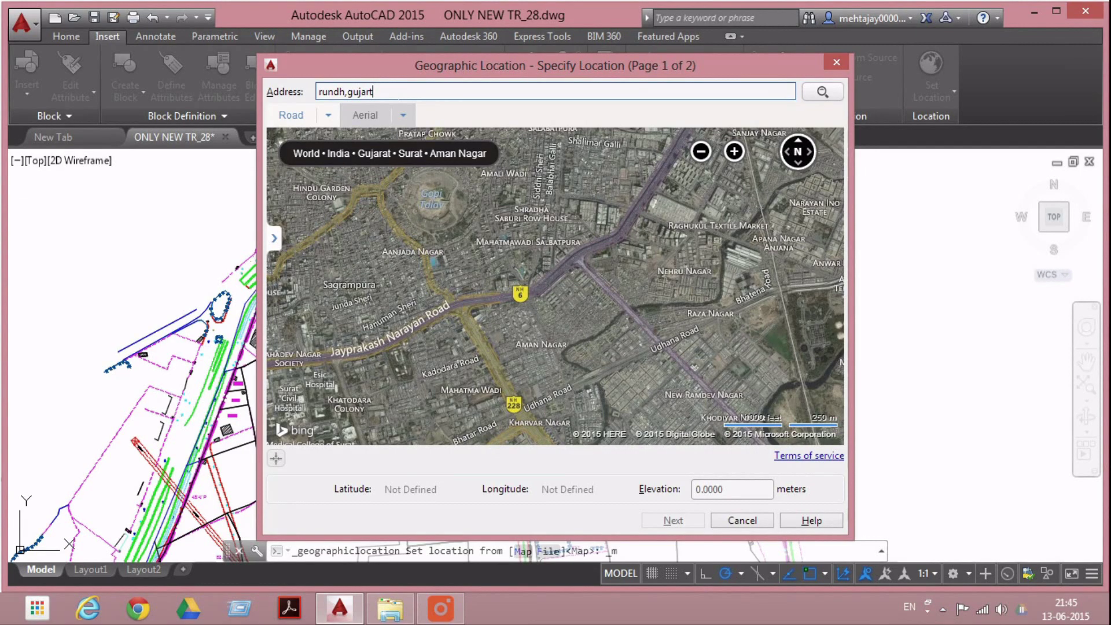
pyautogui.press('Return')
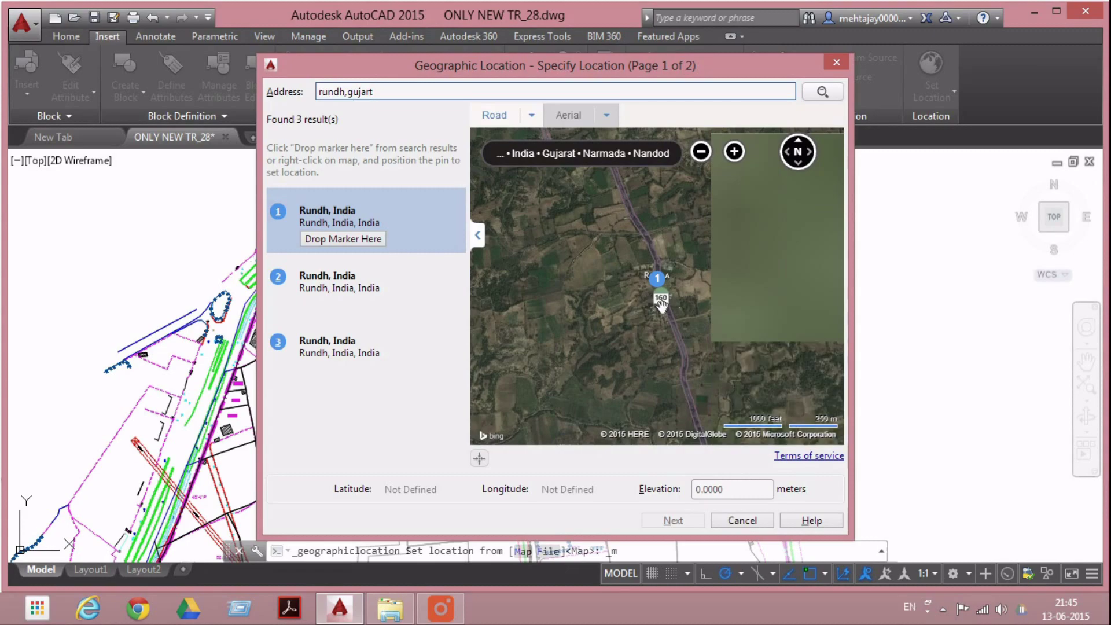
# Pick the second Rundh, India result and move the location window slightly down-right.
pyautogui.scroll(-1, 666, 311)
pyautogui.scroll(1, 658, 322)
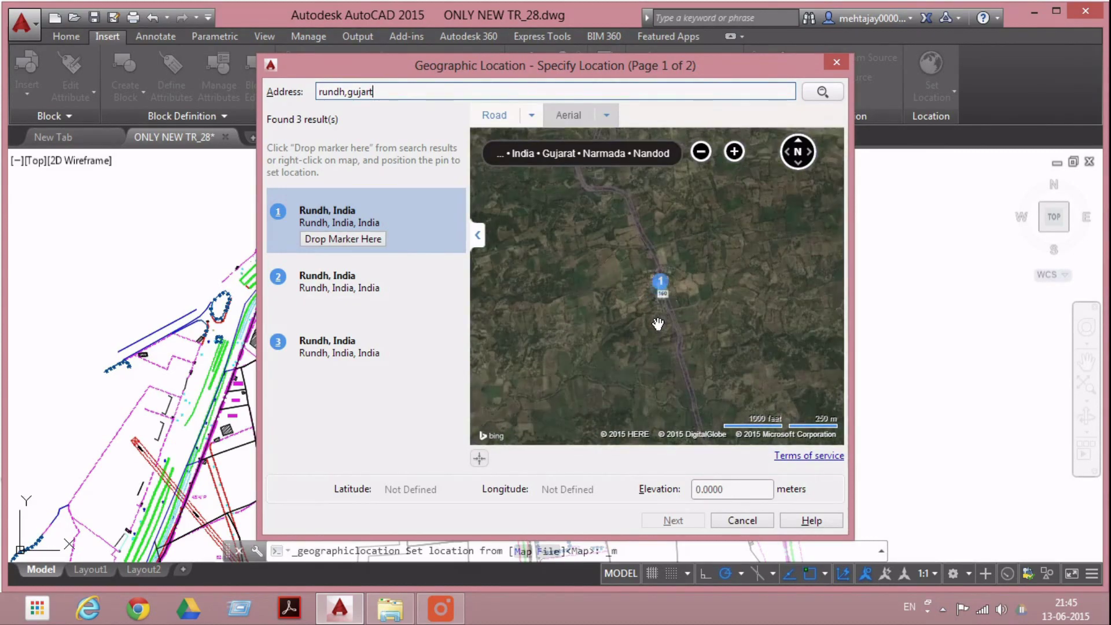
pyautogui.click(390, 297)
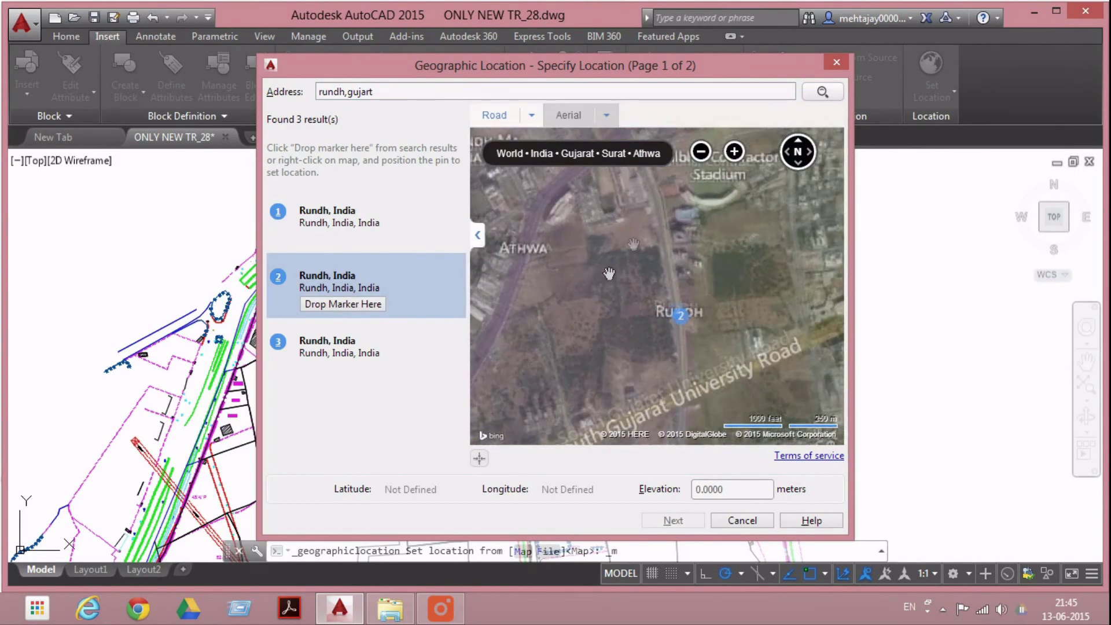
pyautogui.scroll(-1, 712, 247)
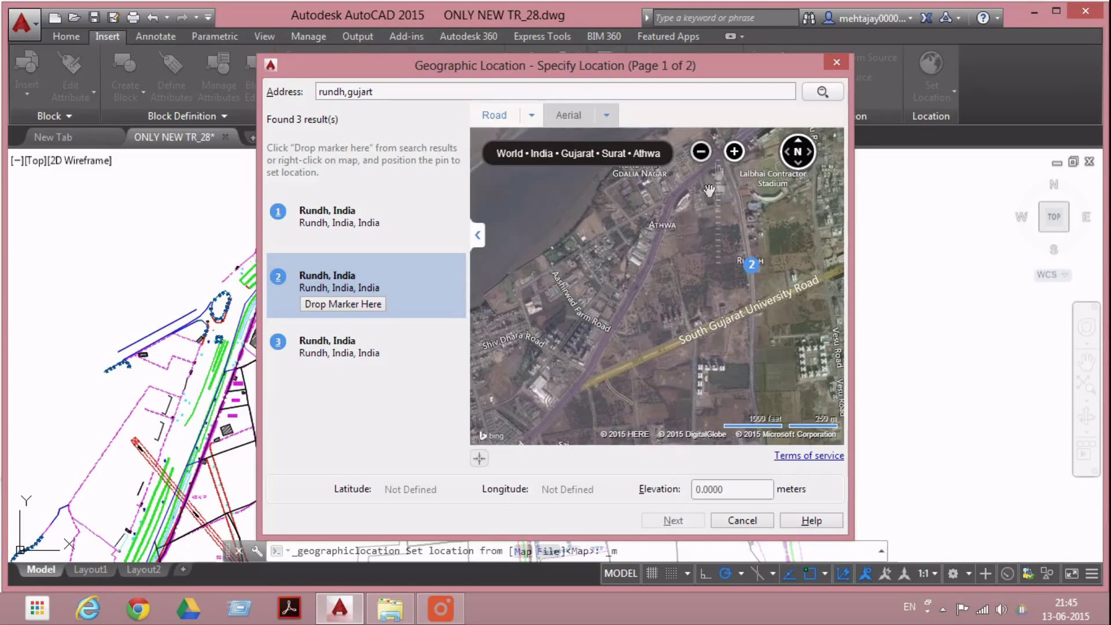
pyautogui.moveTo(594, 74); pyautogui.dragTo(619, 103)
# Zoom the aerial map in on the Athwa area of Surat.
pyautogui.moveTo(741, 173)
pyautogui.moveTo(724, 232); pyautogui.dragTo(642, 294)
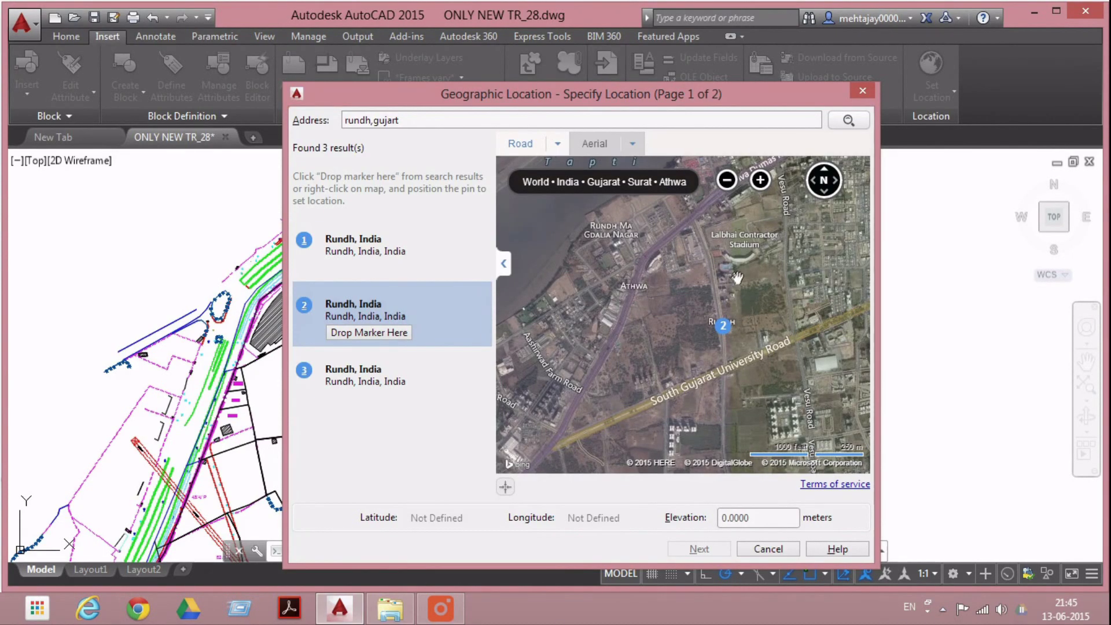
pyautogui.scroll(3, 736, 278)
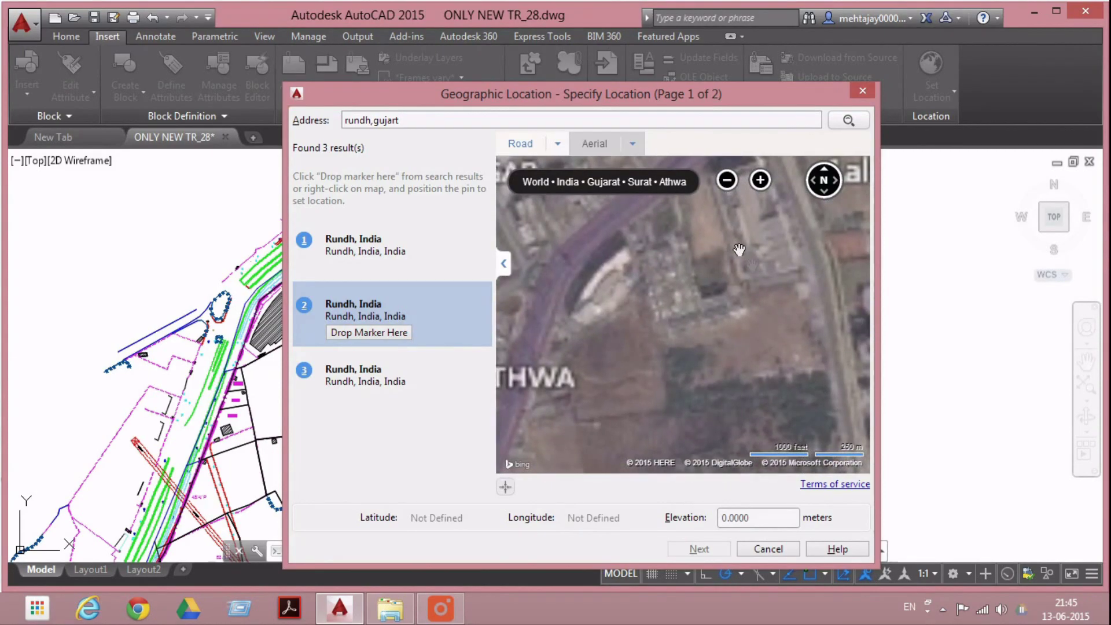
pyautogui.scroll(2, 706, 317)
pyautogui.scroll(1, 739, 265)
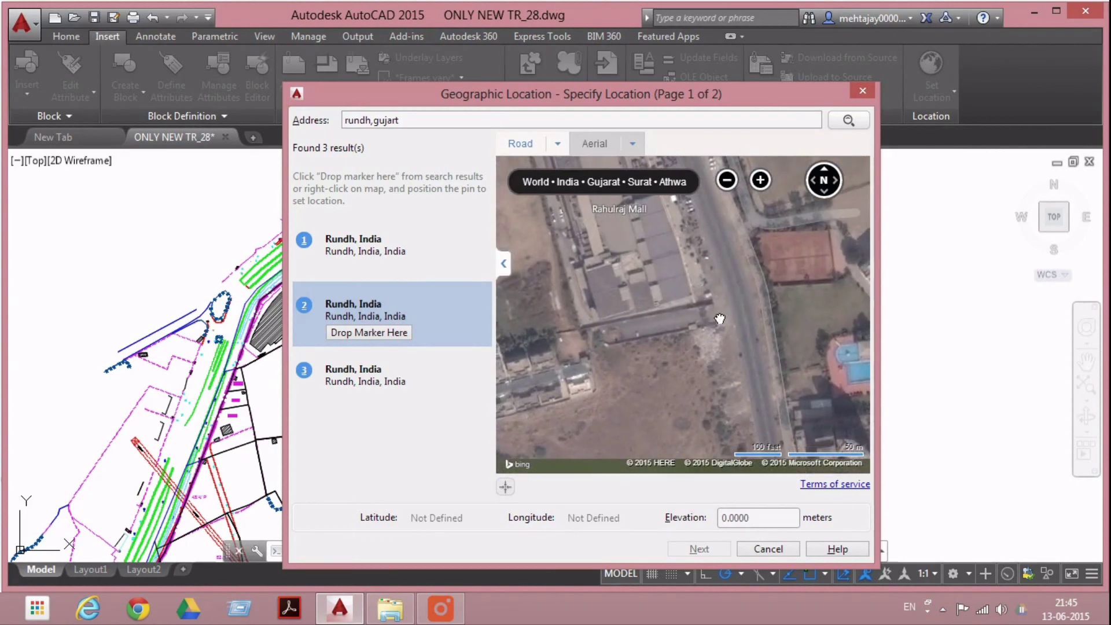
pyautogui.scroll(-3, 723, 360)
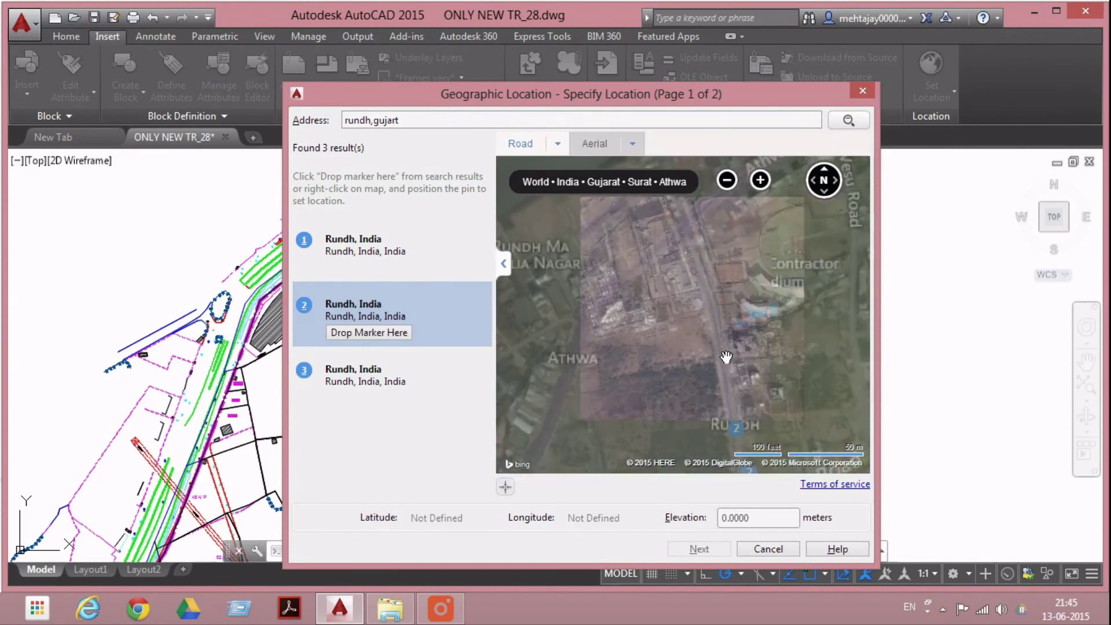
pyautogui.scroll(4, 763, 313)
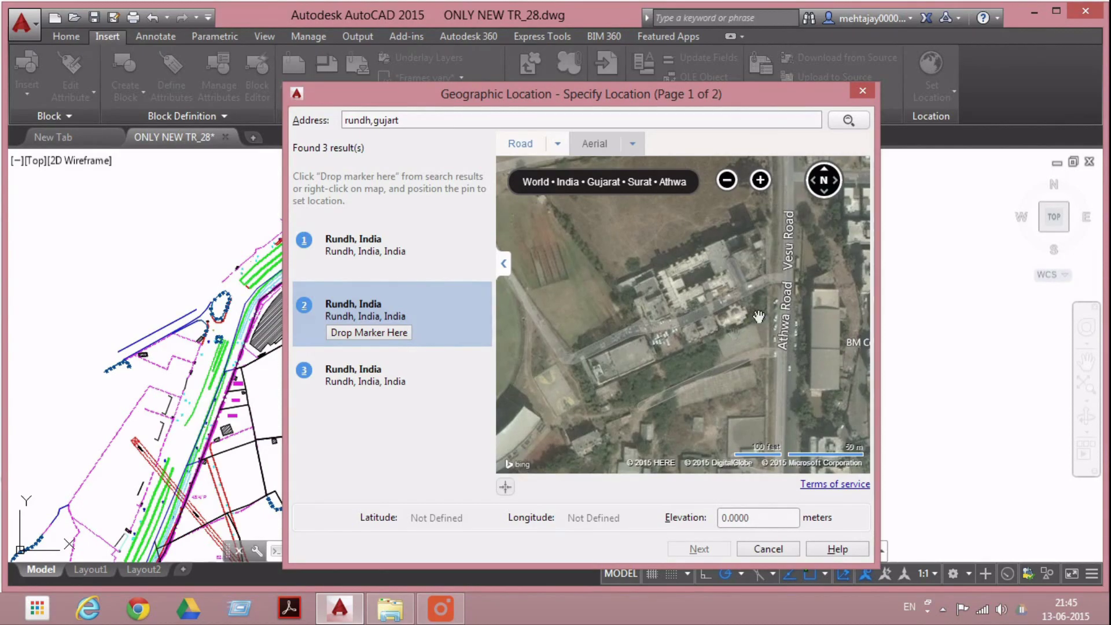
pyautogui.scroll(-2, 758, 316)
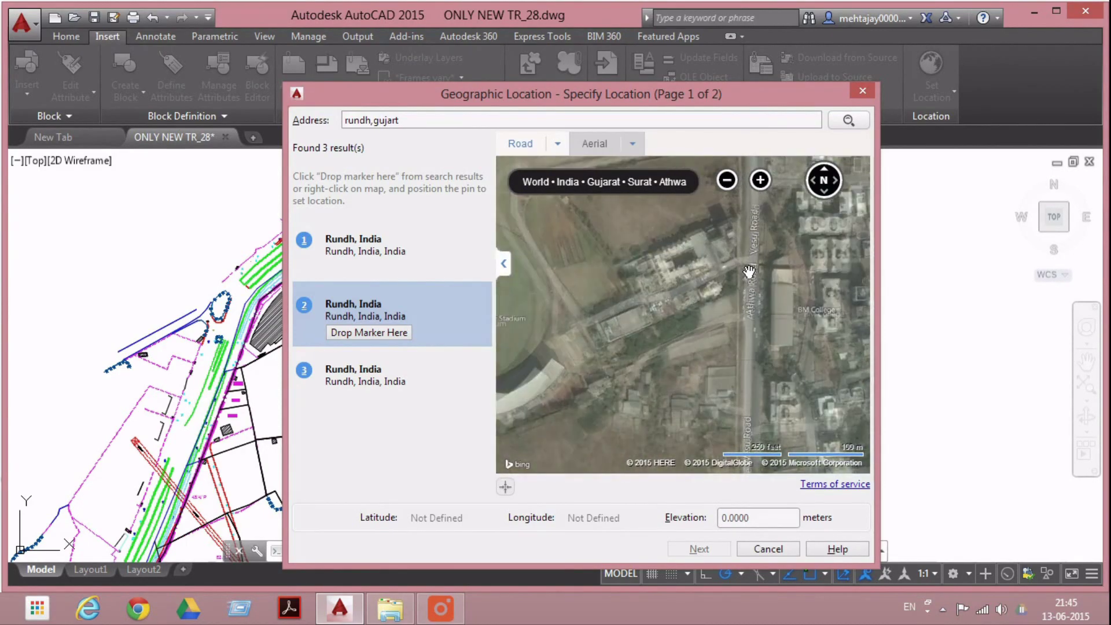
pyautogui.scroll(4, 734, 346)
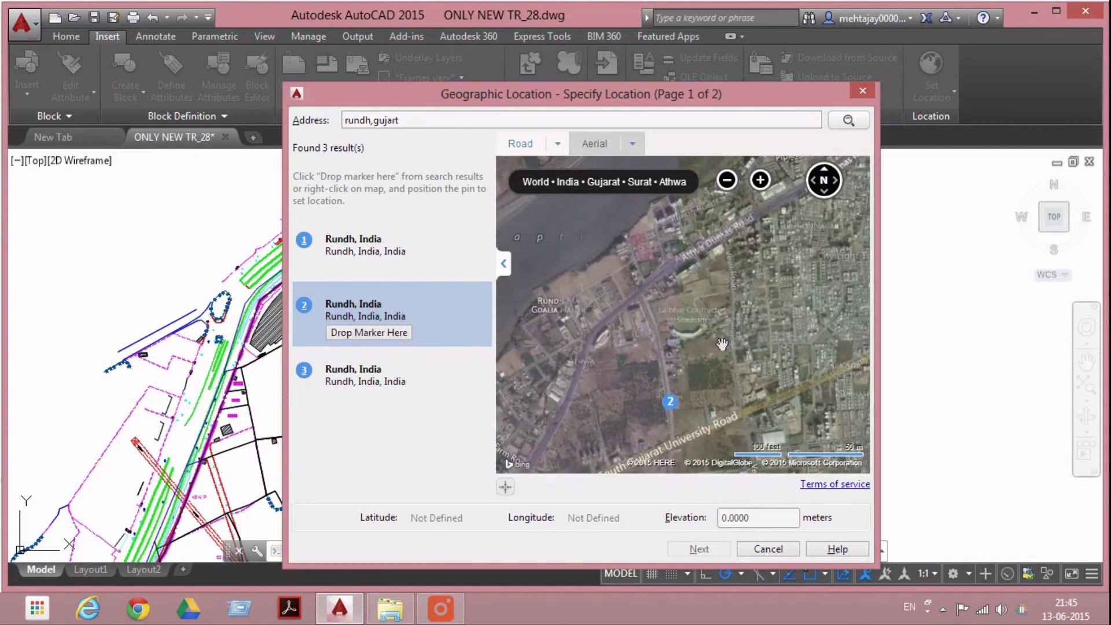
pyautogui.scroll(-2, 701, 330)
# Pan to the open field beside the stadium and right-click there to drop a marker.
pyautogui.moveTo(640, 350); pyautogui.dragTo(766, 337)
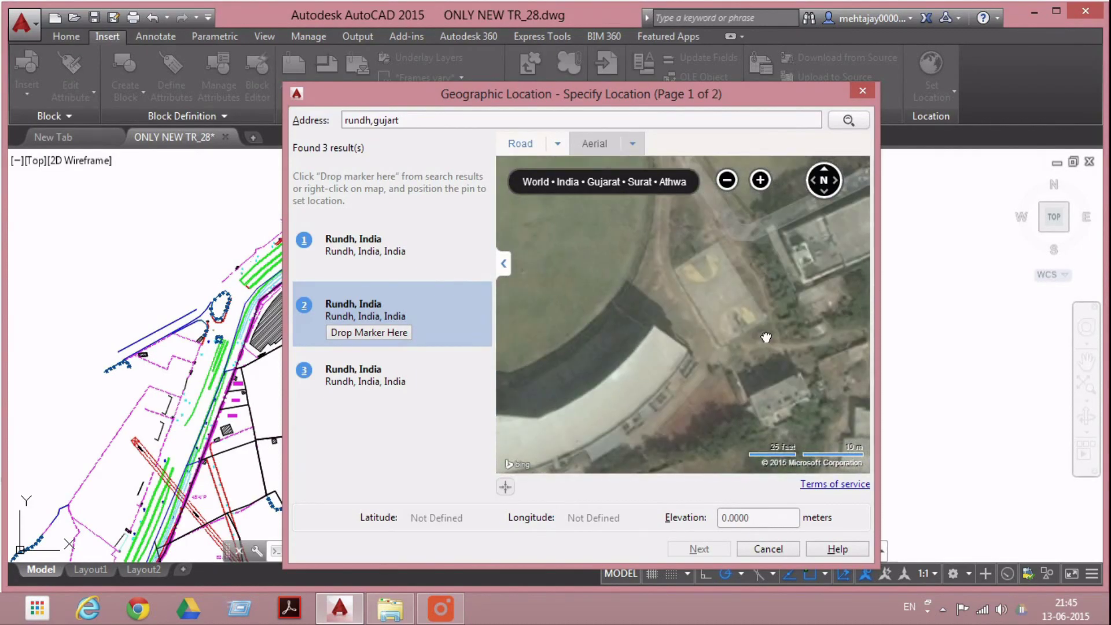
pyautogui.scroll(1, 739, 295)
pyautogui.moveTo(757, 266); pyautogui.dragTo(708, 292)
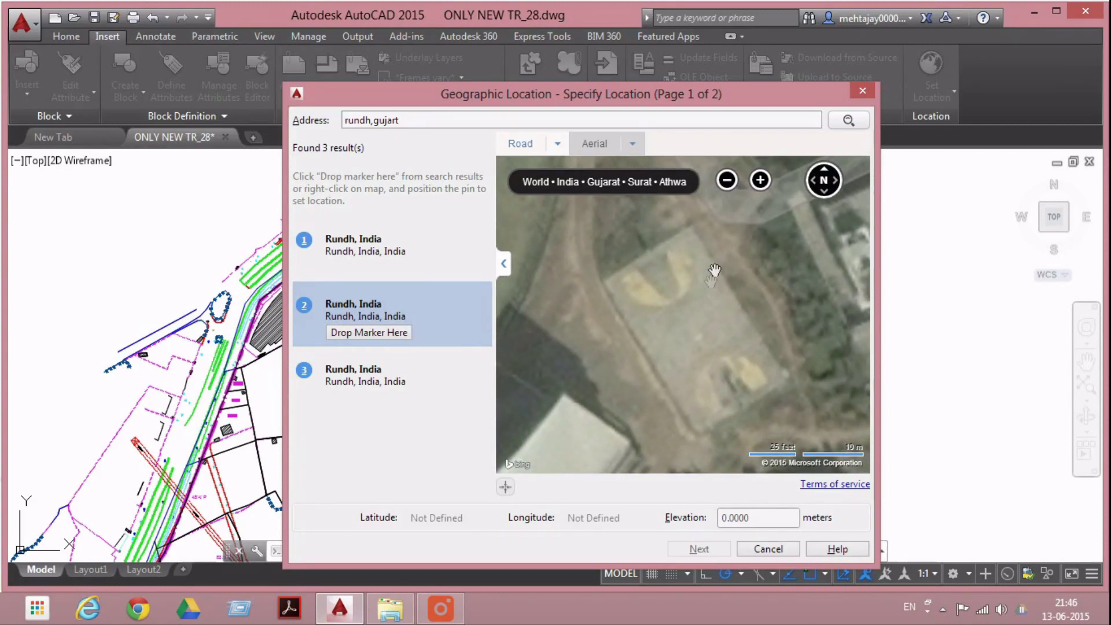
pyautogui.rightClick(700, 237)
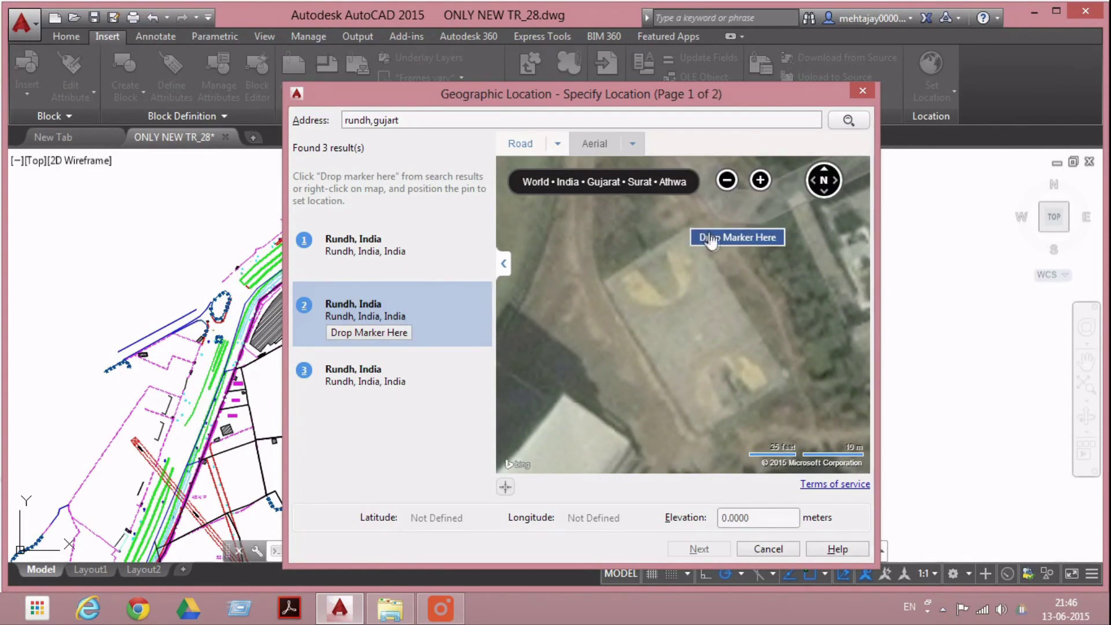
# Drop the marker on the field at latitude 21.1552, longitude 72.7701 and go to coordinate system setup.
pyautogui.click(714, 238)
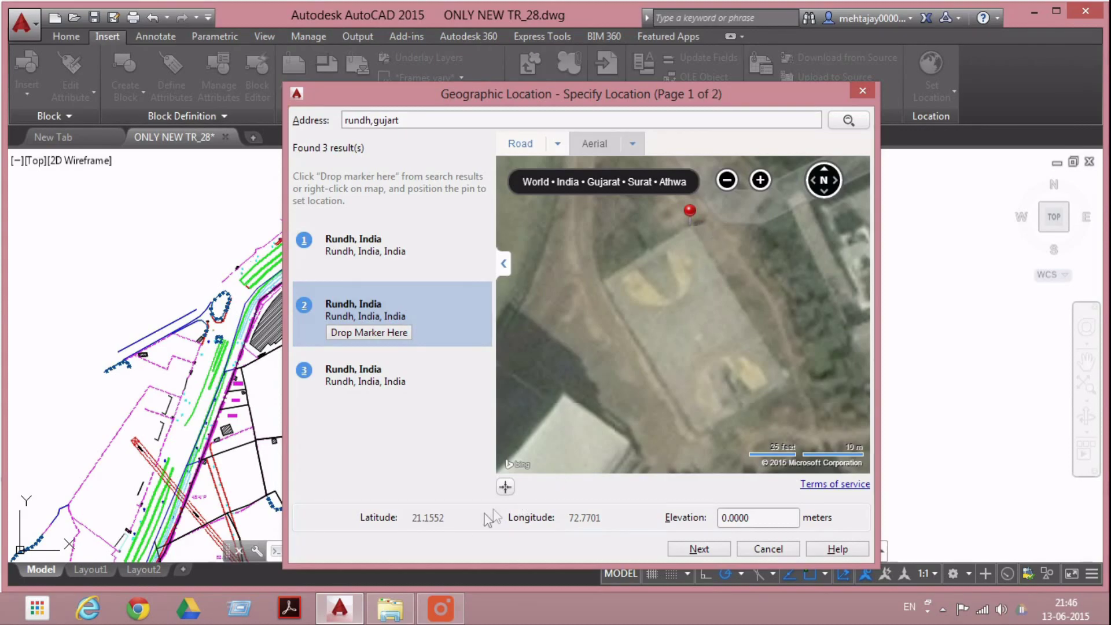
pyautogui.doubleClick(428, 517)
pyautogui.moveTo(568, 518); pyautogui.dragTo(585, 517)
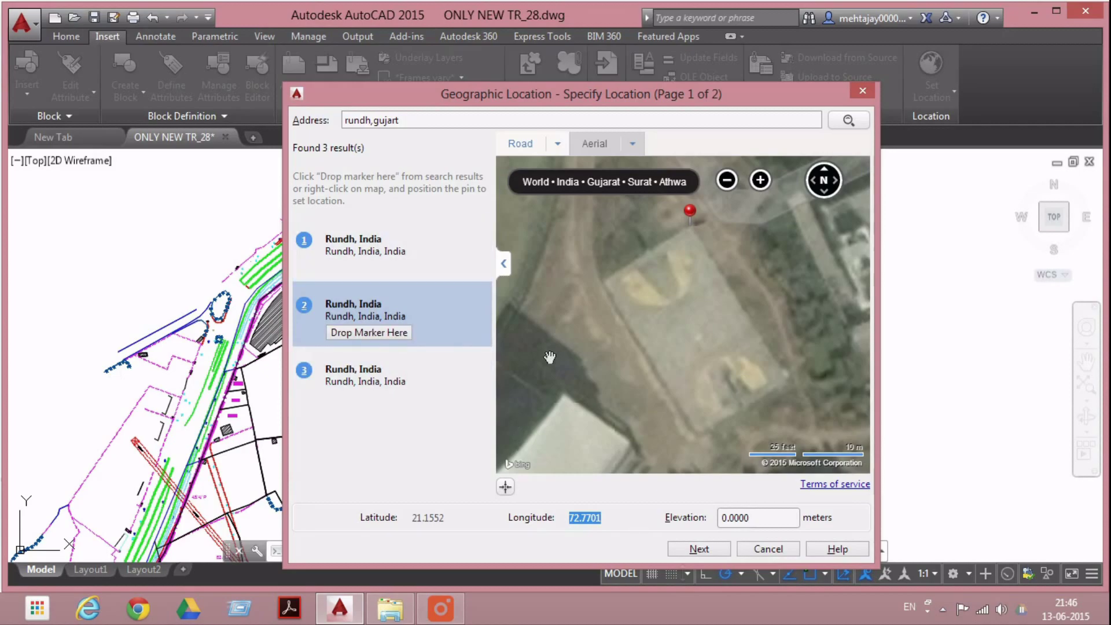
pyautogui.click(700, 549)
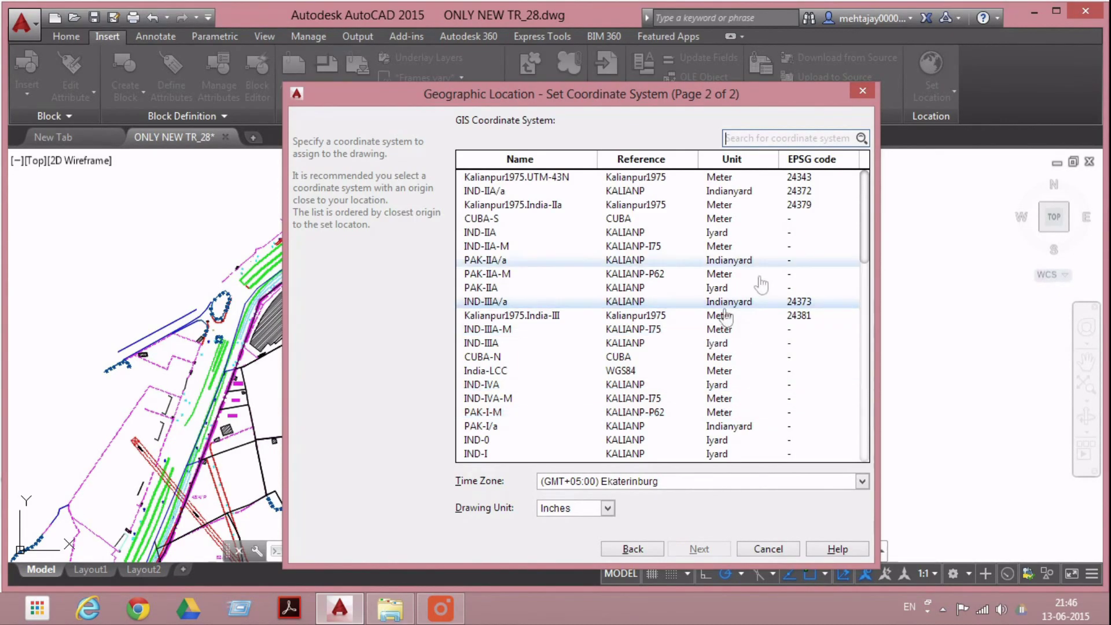
# Choose the UTM84-43N coordinate system with time zone GMT+05:30 Chennai, Kolkata, Mumbai, New Delhi.
pyautogui.moveTo(863, 197); pyautogui.dragTo(881, 330)
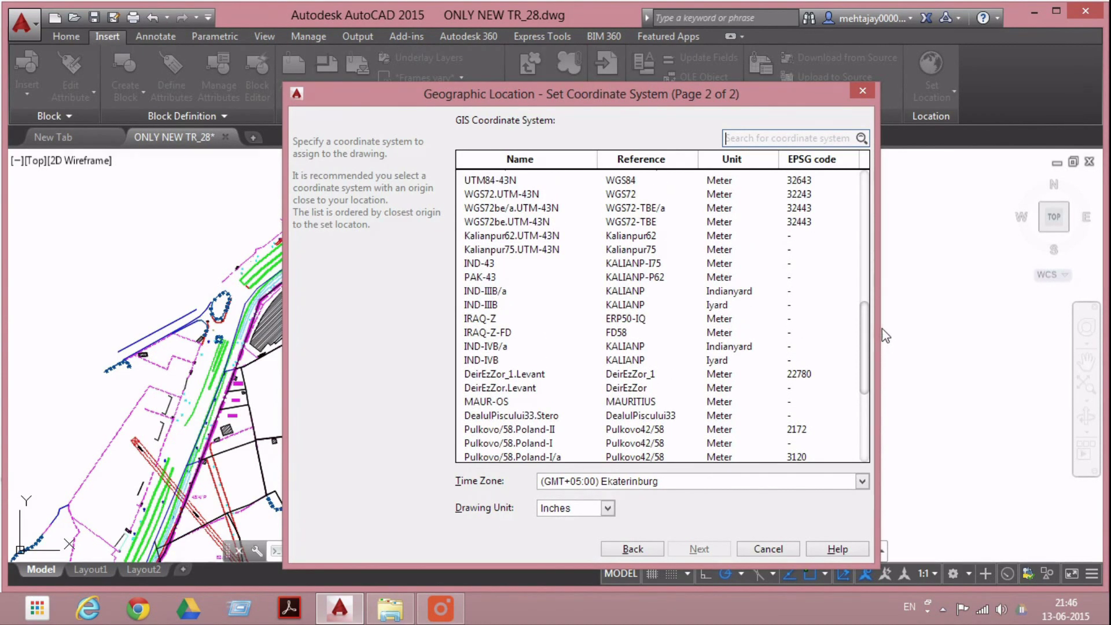
pyautogui.click(608, 184)
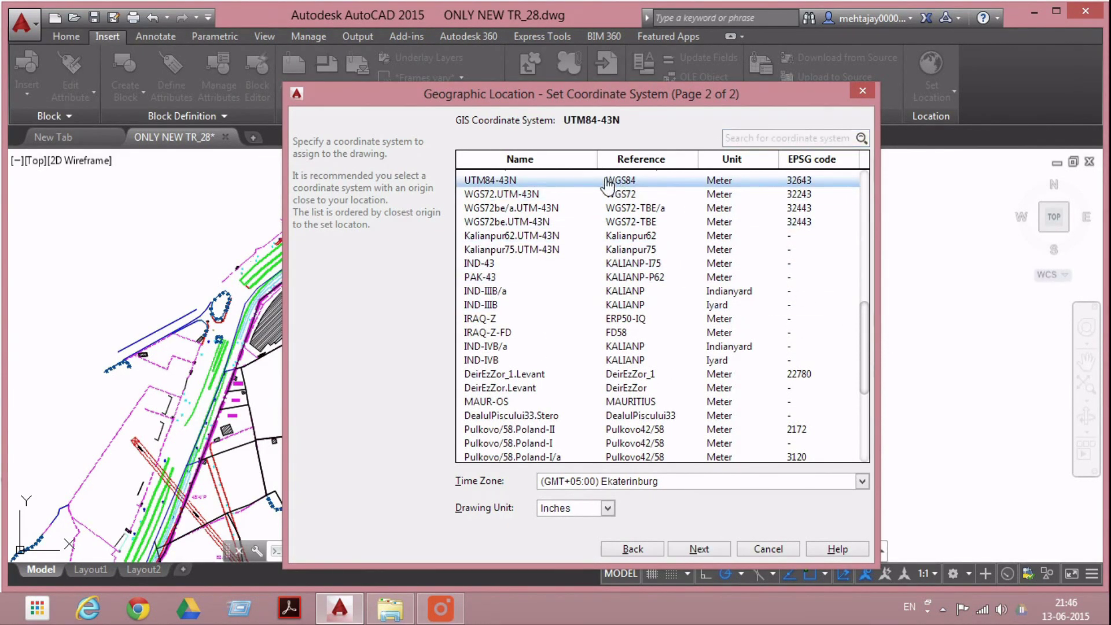
pyautogui.click(657, 486)
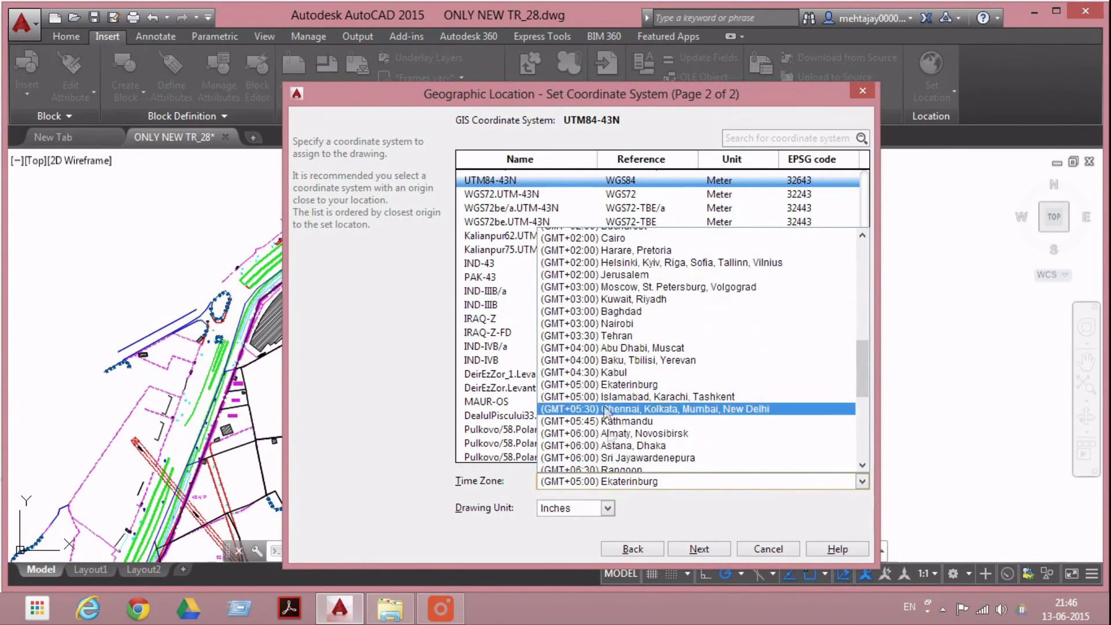
pyautogui.click(608, 398)
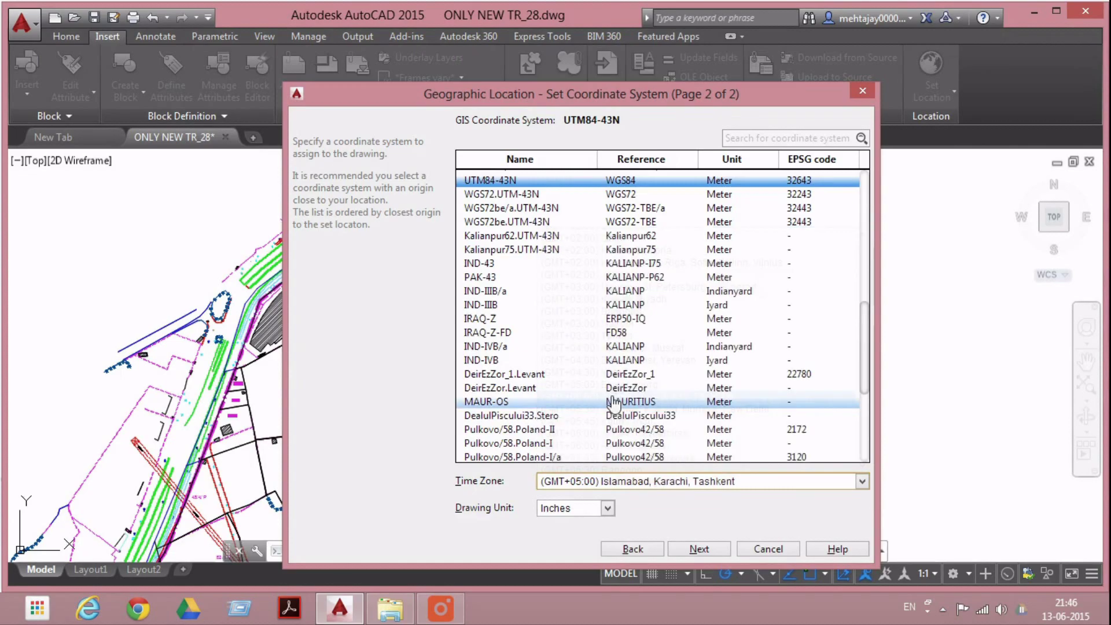
pyautogui.click(634, 485)
pyautogui.click(605, 406)
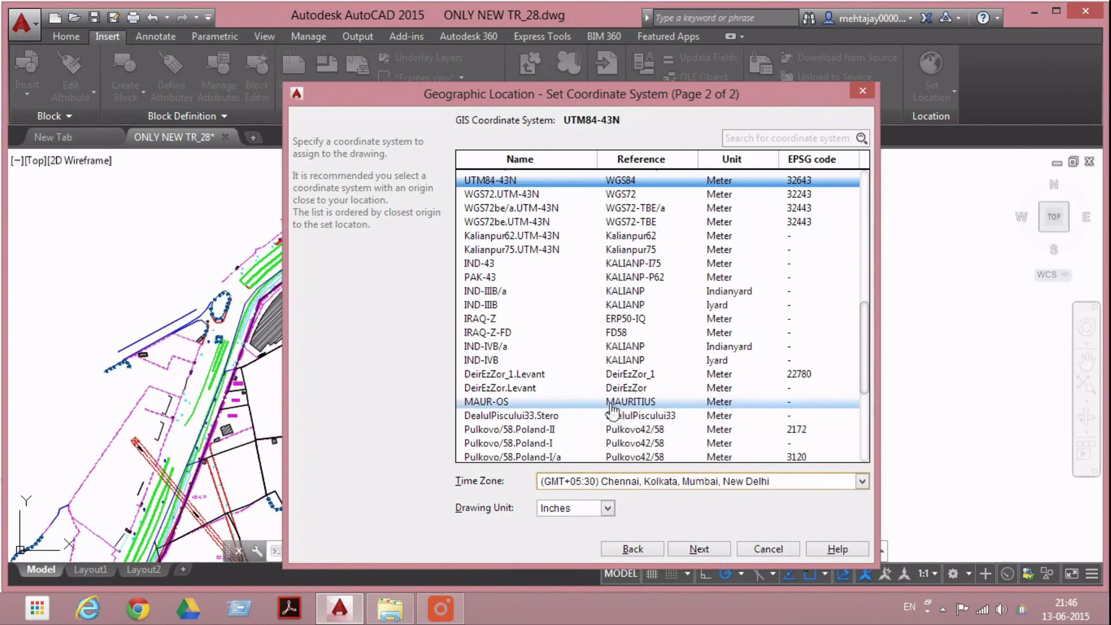
# Set the drawing unit to Meters despite the mismatch warning and finish the setup.
pyautogui.click(590, 508)
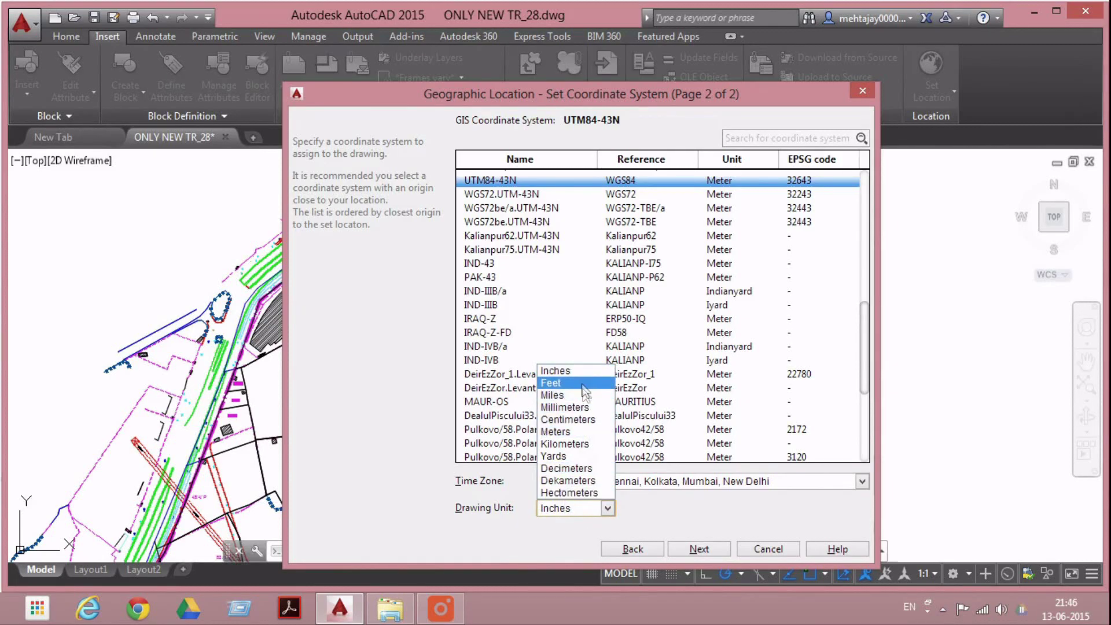
pyautogui.click(578, 432)
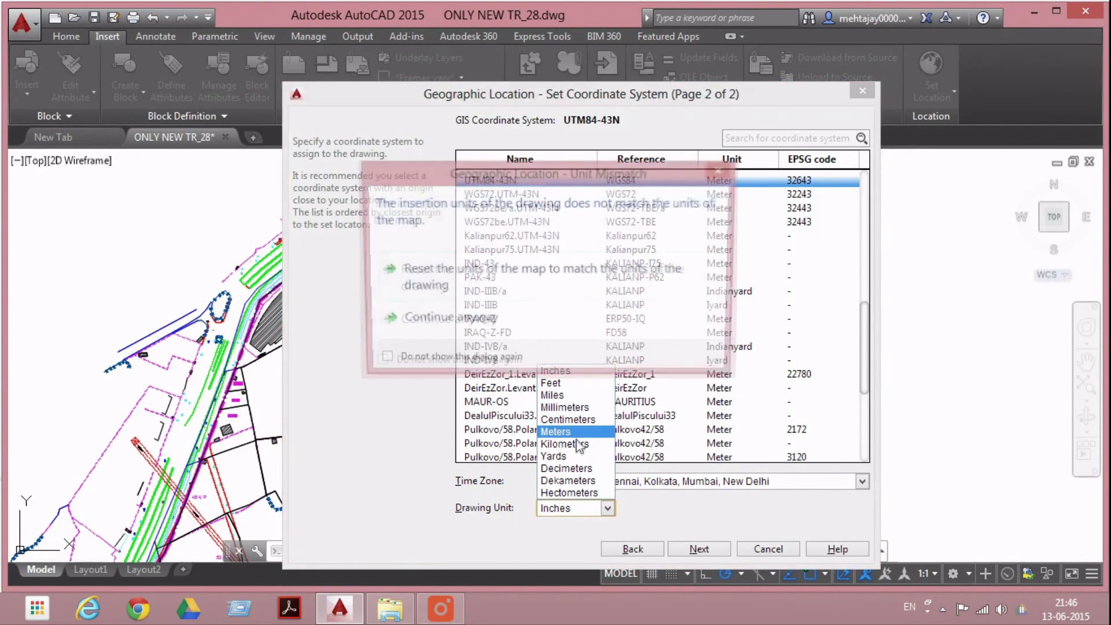
pyautogui.click(452, 324)
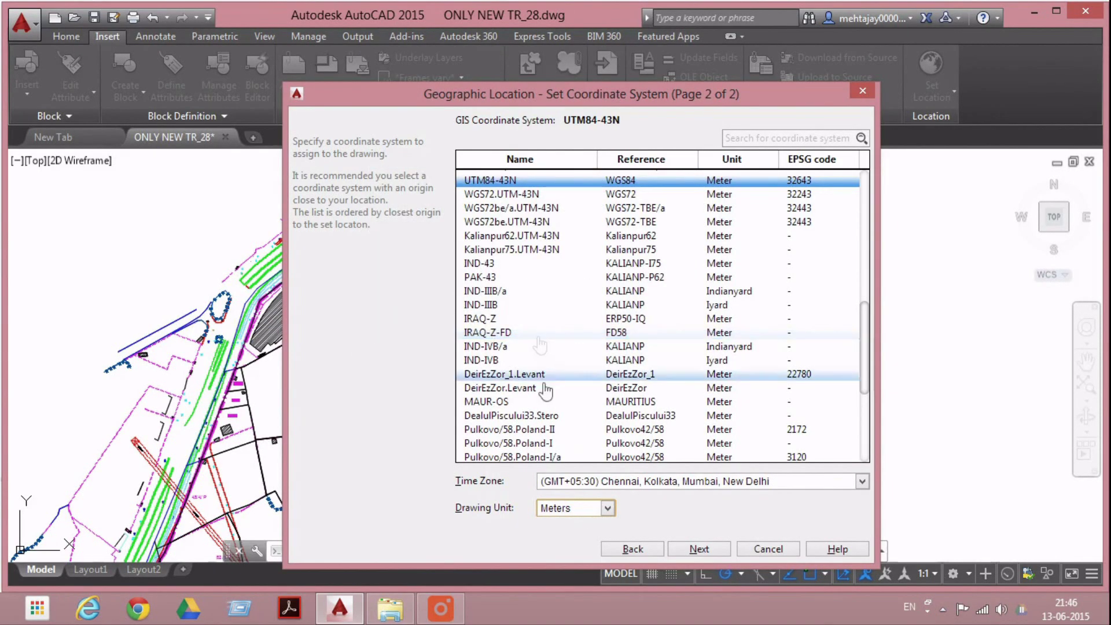
pyautogui.click(694, 550)
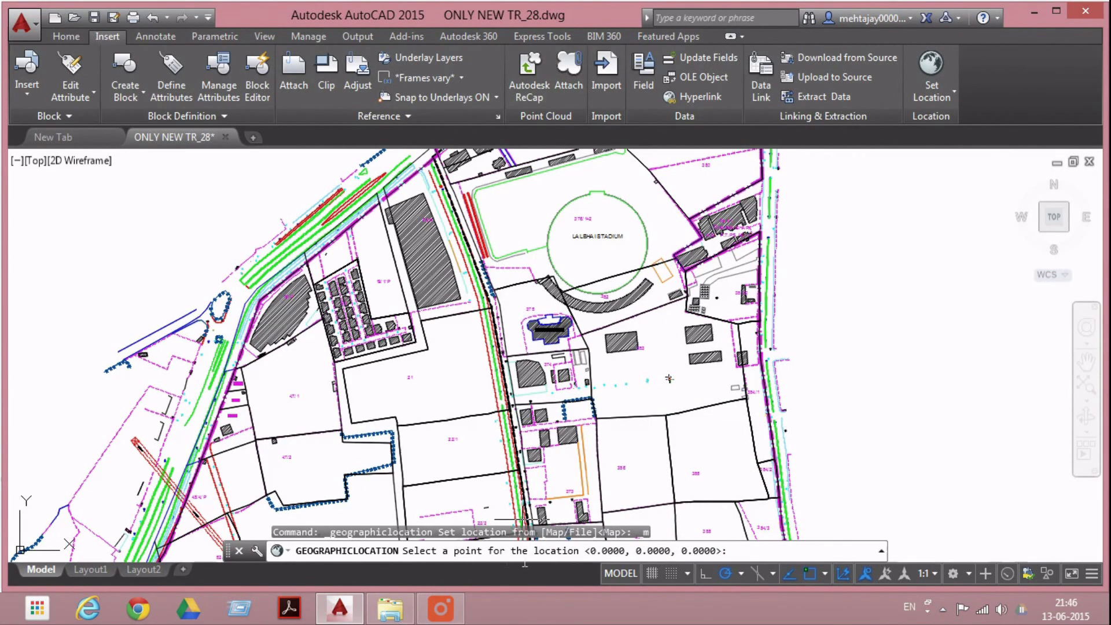
# Place the location point at the orange rectangle's top corner with a north angle of 90.
pyautogui.scroll(3, 645, 277)
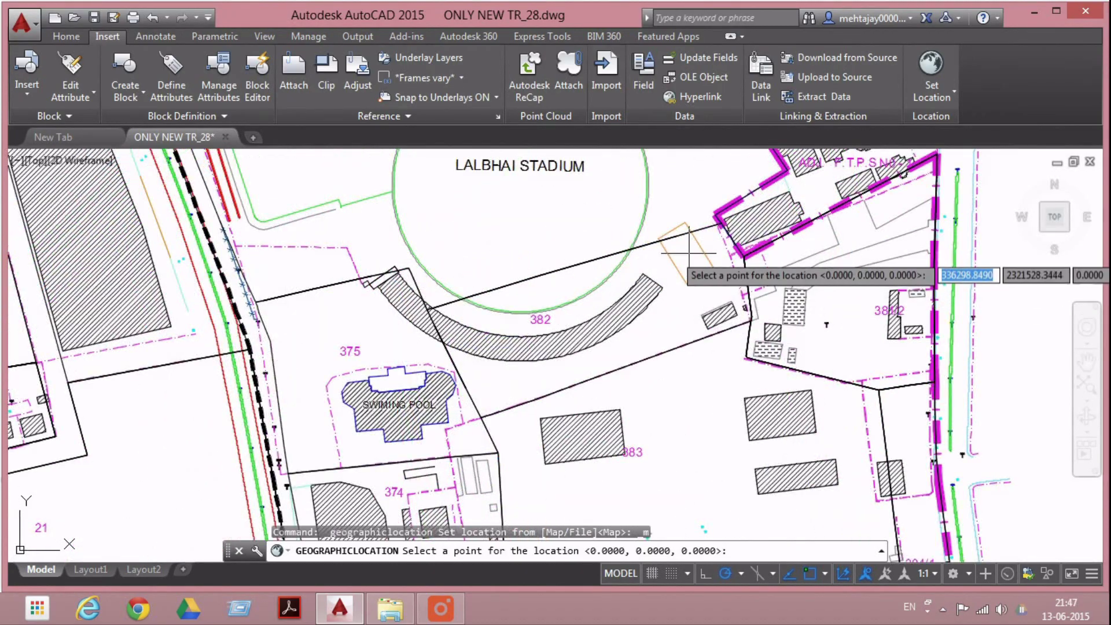
pyautogui.scroll(3, 700, 221)
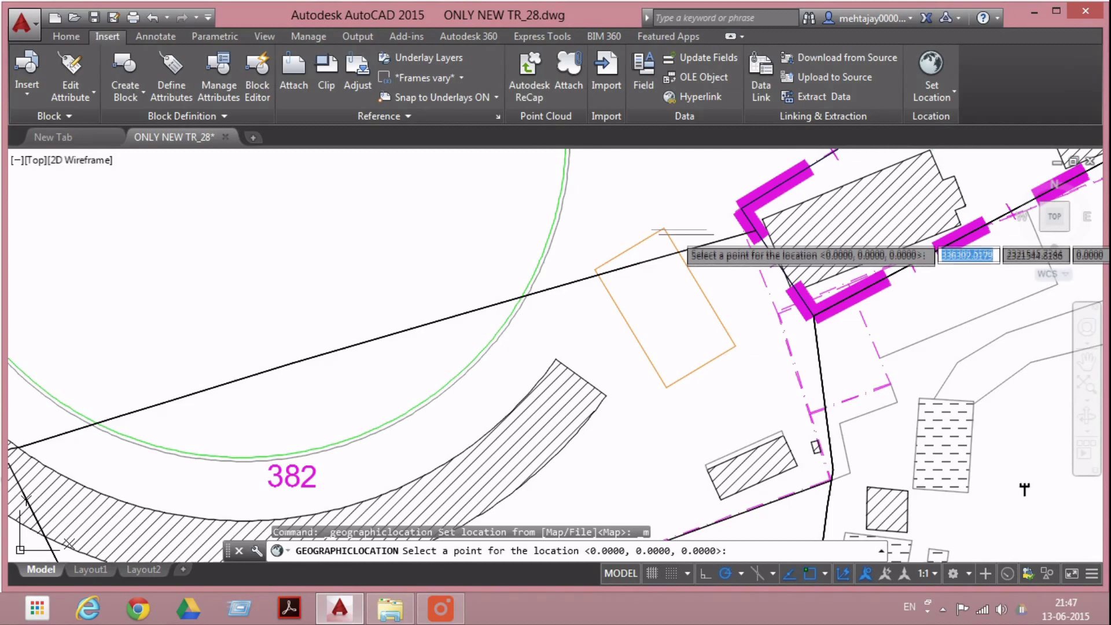
pyautogui.click(664, 229)
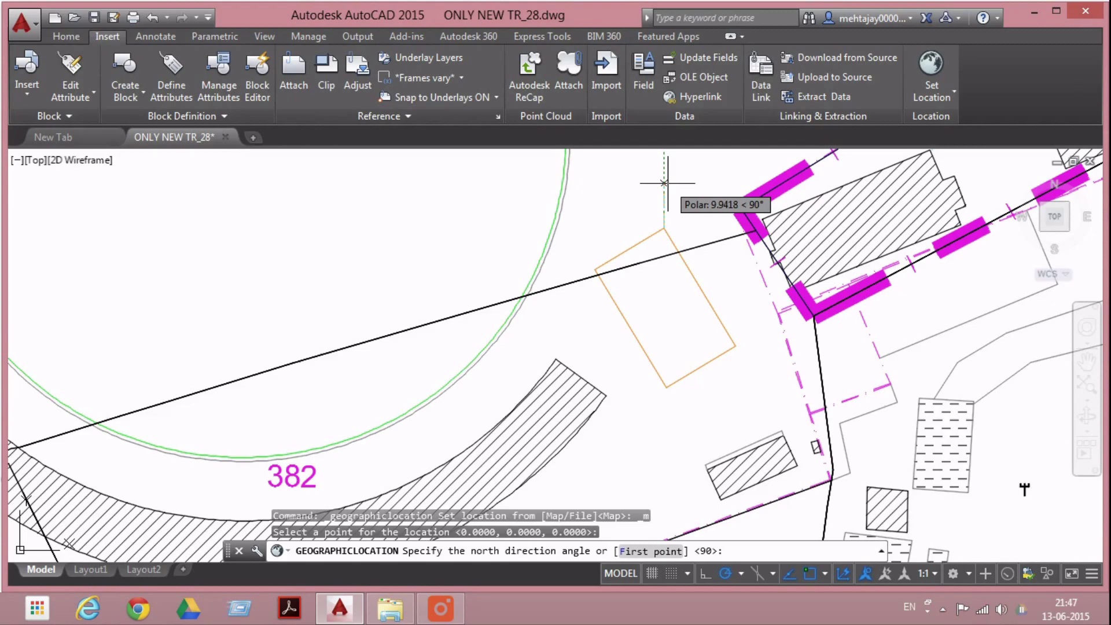
pyautogui.write('90')
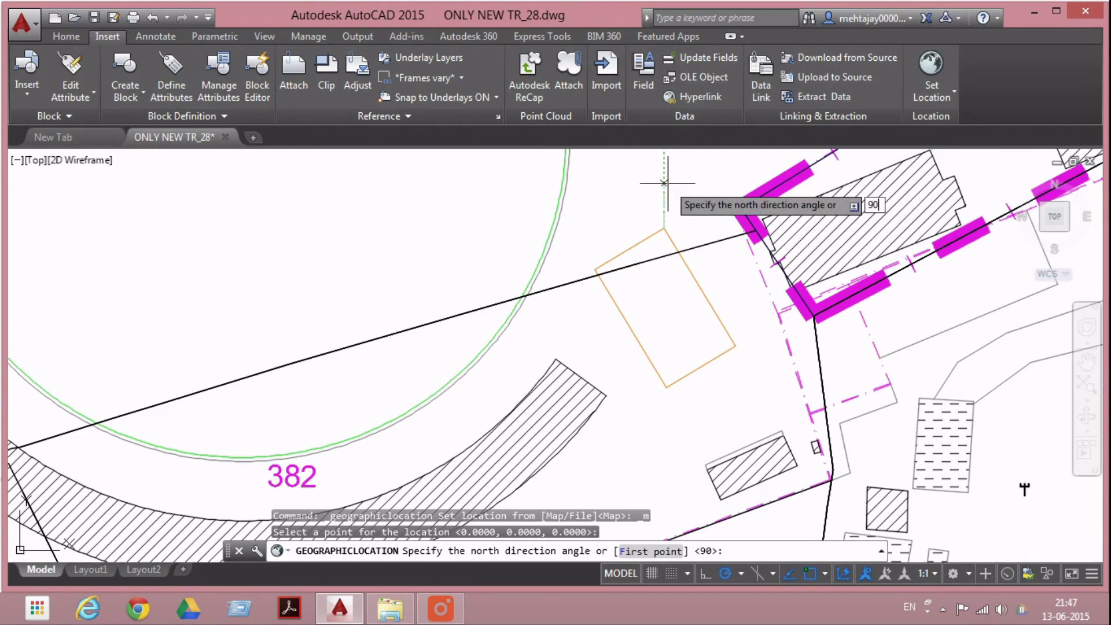
pyautogui.press('Return')
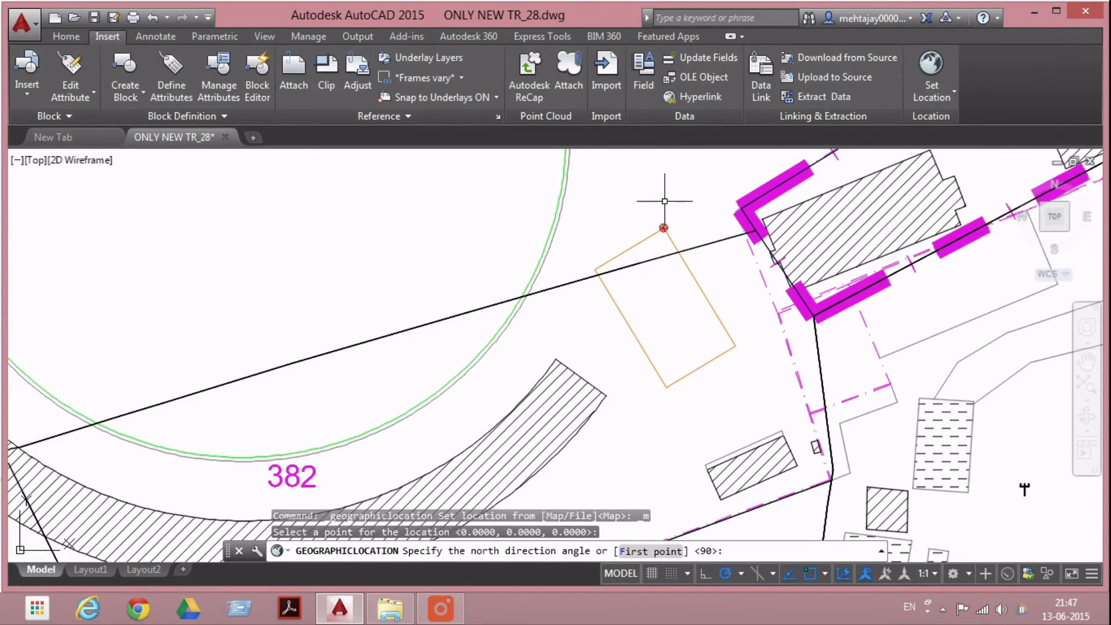
pyautogui.press('Return')
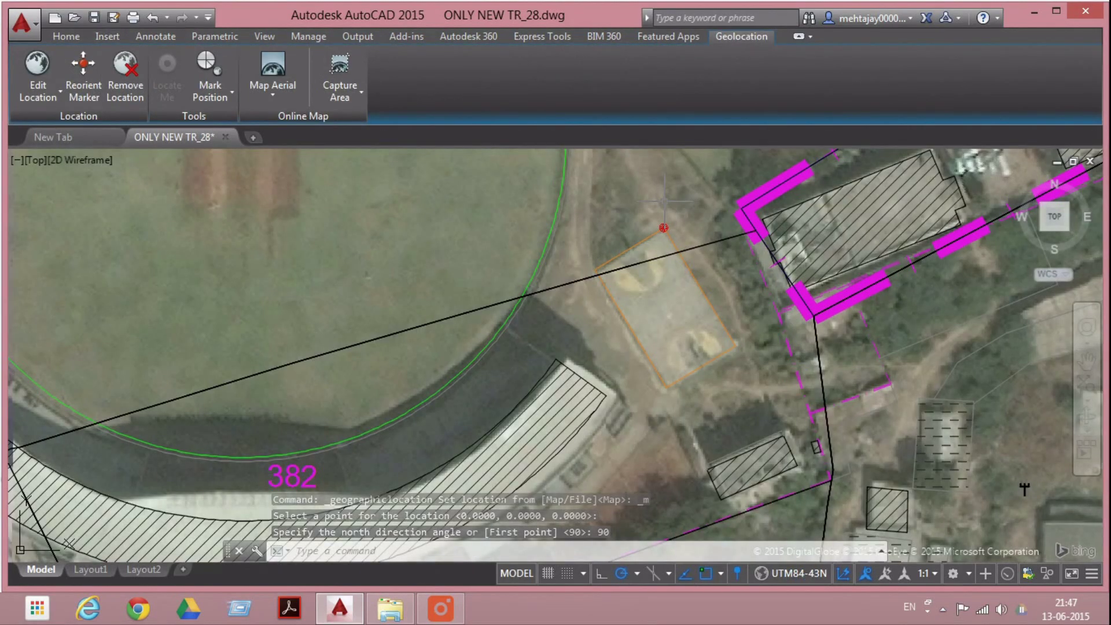
# Zoom in and out around Lalbhai Stadium to compare the plots with the aerial imagery.
pyautogui.scroll(1, 672, 229)
pyautogui.scroll(-2, 671, 229)
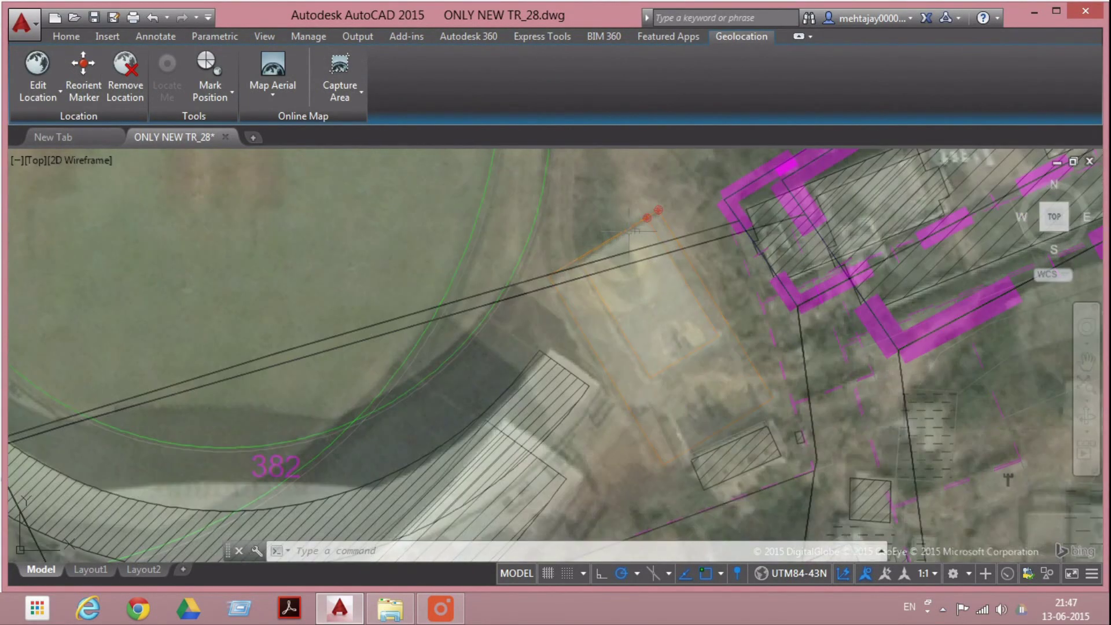
pyautogui.scroll(1, 671, 229)
pyautogui.scroll(1, 646, 220)
pyautogui.scroll(1, 646, 212)
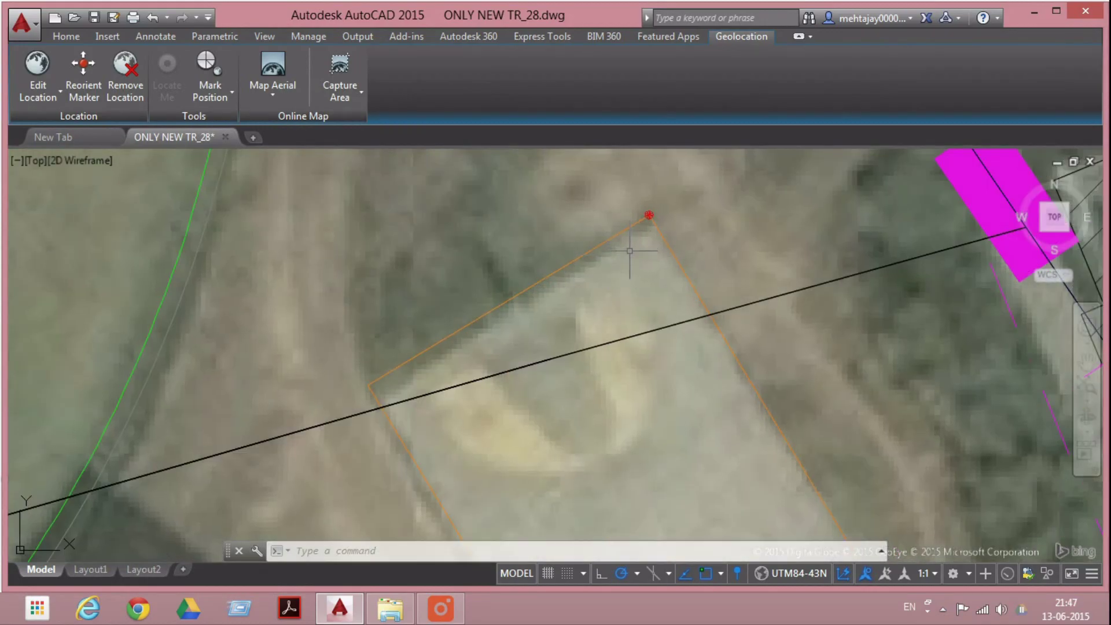
pyautogui.scroll(-1, 643, 219)
pyautogui.scroll(2, 641, 226)
pyautogui.scroll(-9, 642, 227)
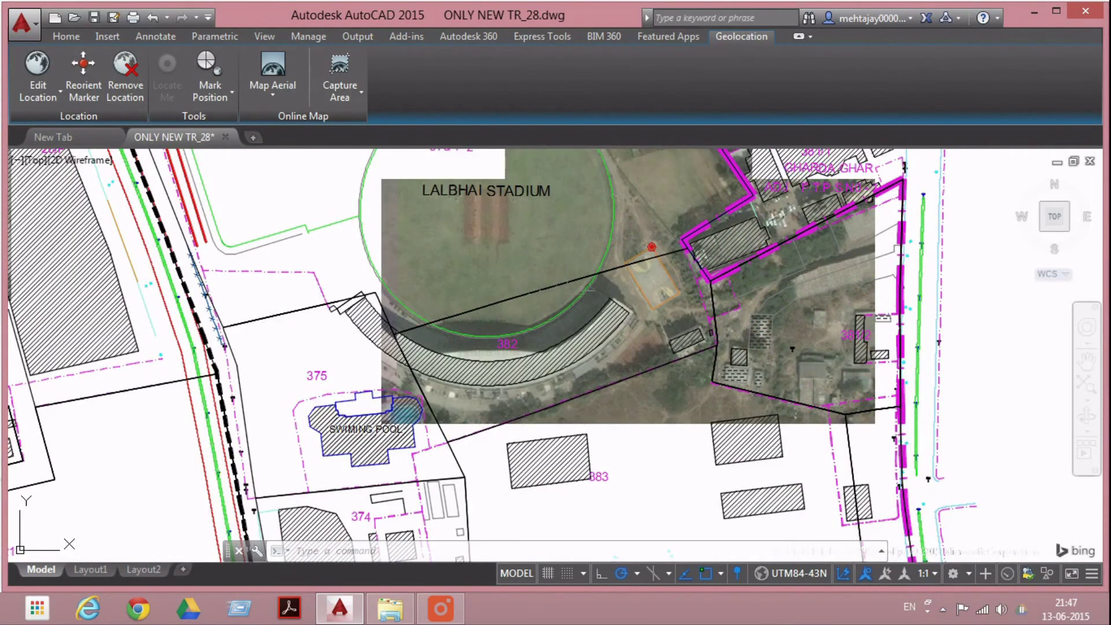
pyautogui.scroll(-4, 515, 258)
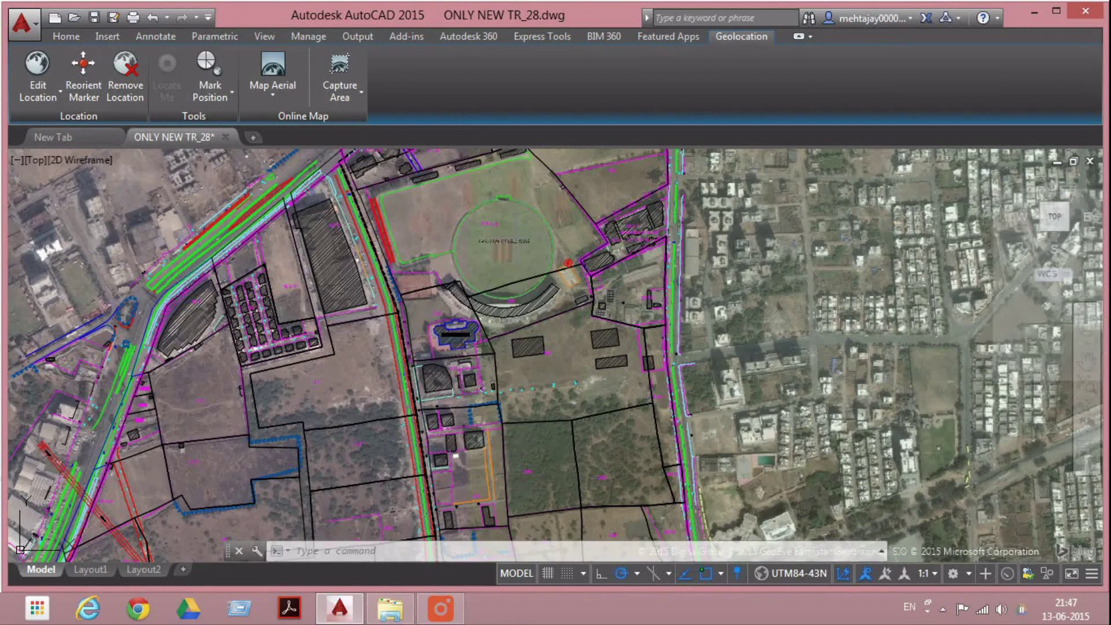
pyautogui.scroll(2, 508, 234)
pyautogui.scroll(2, 530, 195)
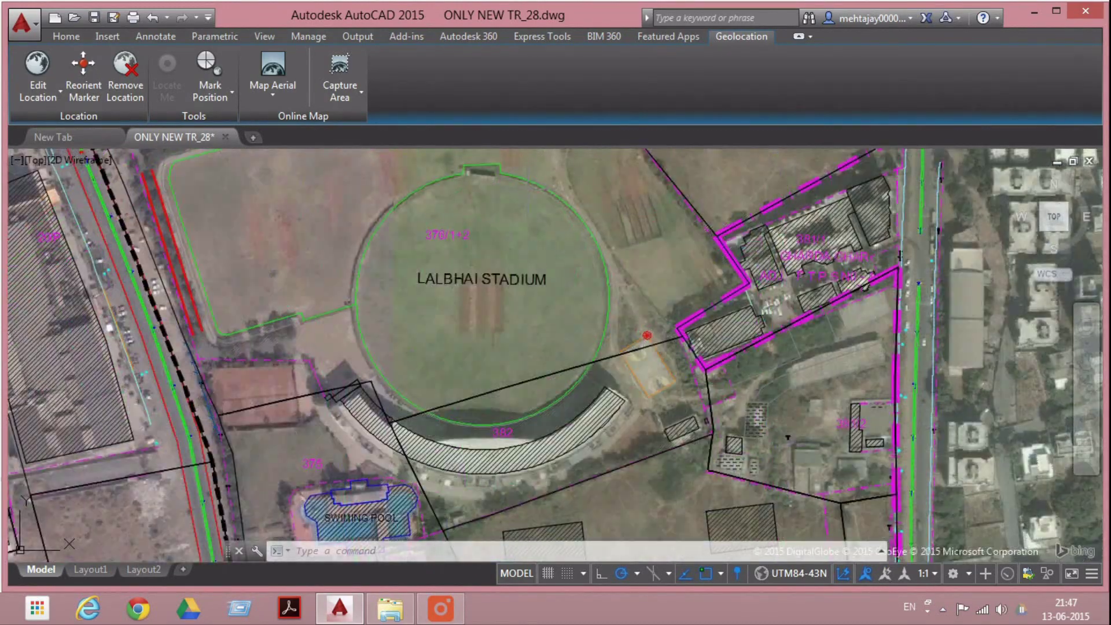
pyautogui.scroll(2, 521, 220)
pyautogui.scroll(-6, 517, 220)
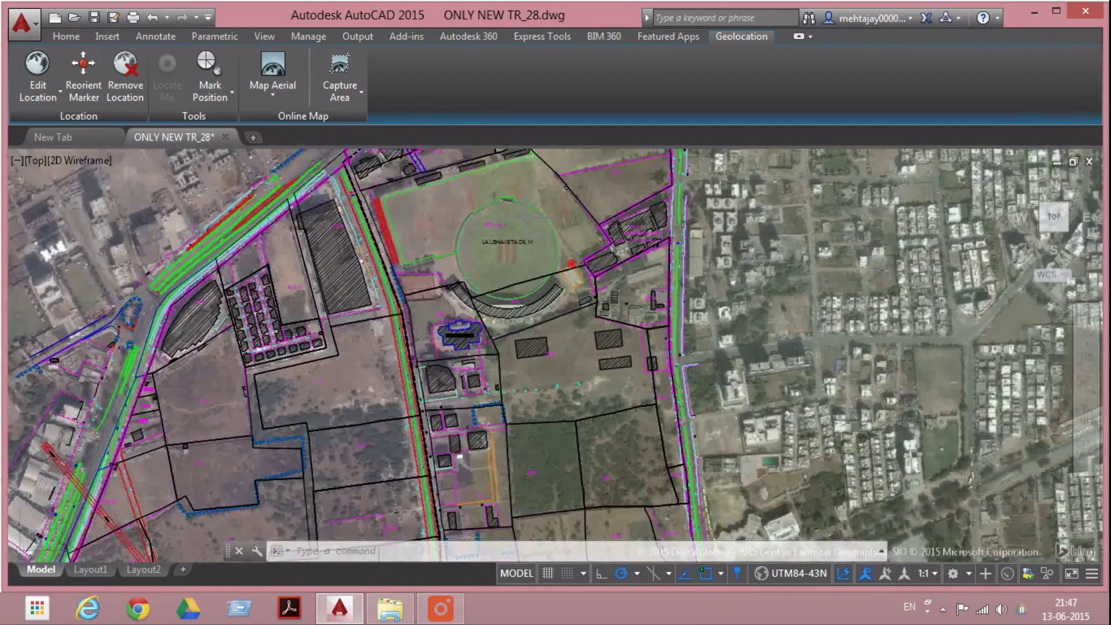
pyautogui.scroll(5, 521, 203)
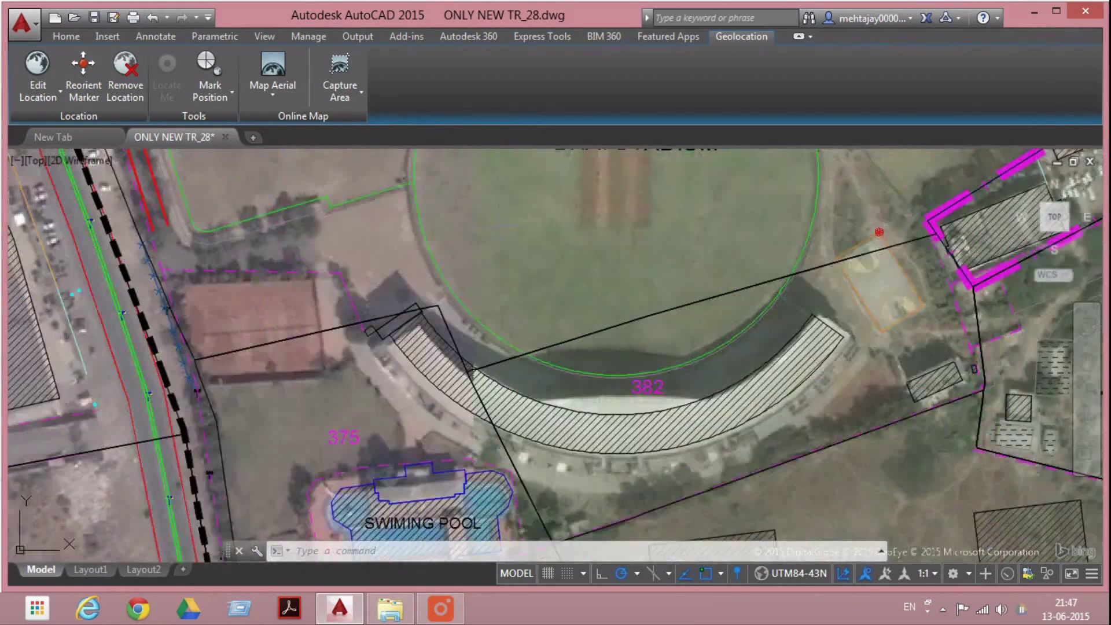
pyautogui.scroll(-1, 521, 203)
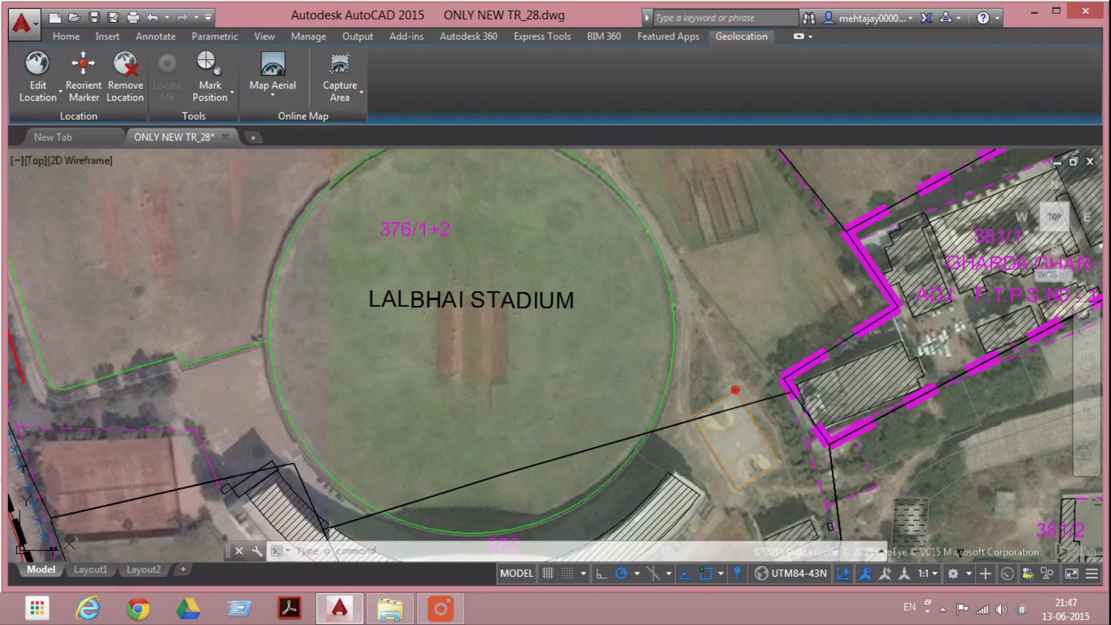
# Zoom out and pan up-right to inspect the neighbouring plots over the aerial map.
pyautogui.scroll(-5, 552, 283)
pyautogui.moveTo(344, 526); pyautogui.dragTo(587, 310, button='middle')
pyautogui.scroll(2, 481, 488)
pyautogui.moveTo(509, 390); pyautogui.dragTo(655, 227, button='middle')
pyautogui.moveTo(371, 490); pyautogui.dragTo(507, 298, button='middle')
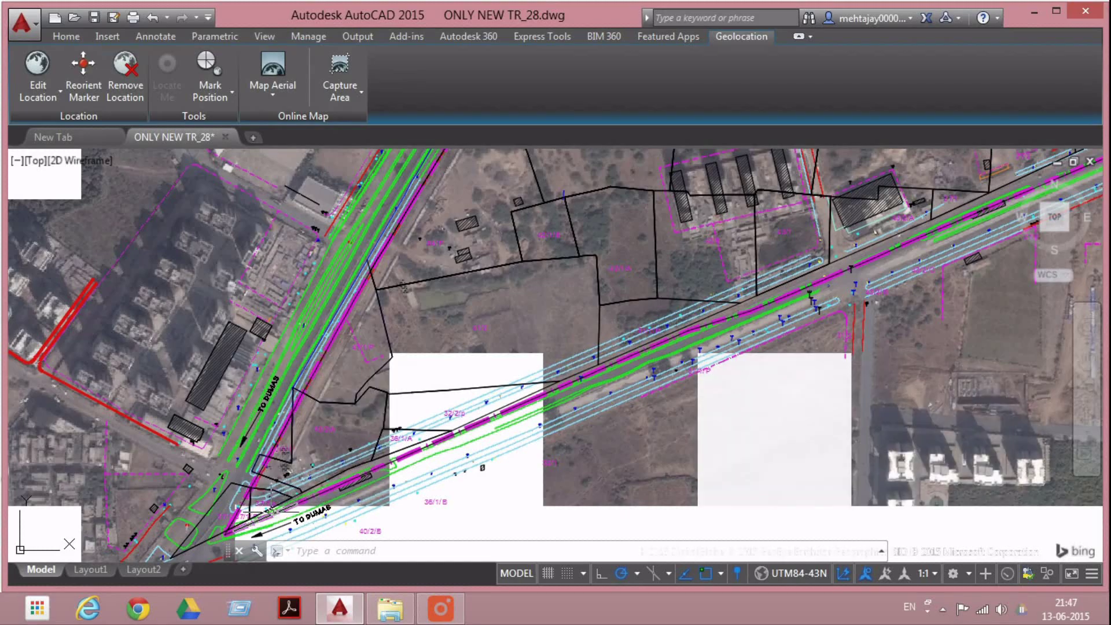
# Pan and zoom over the northern roads to check them against the aerial map.
pyautogui.scroll(1, 145, 429)
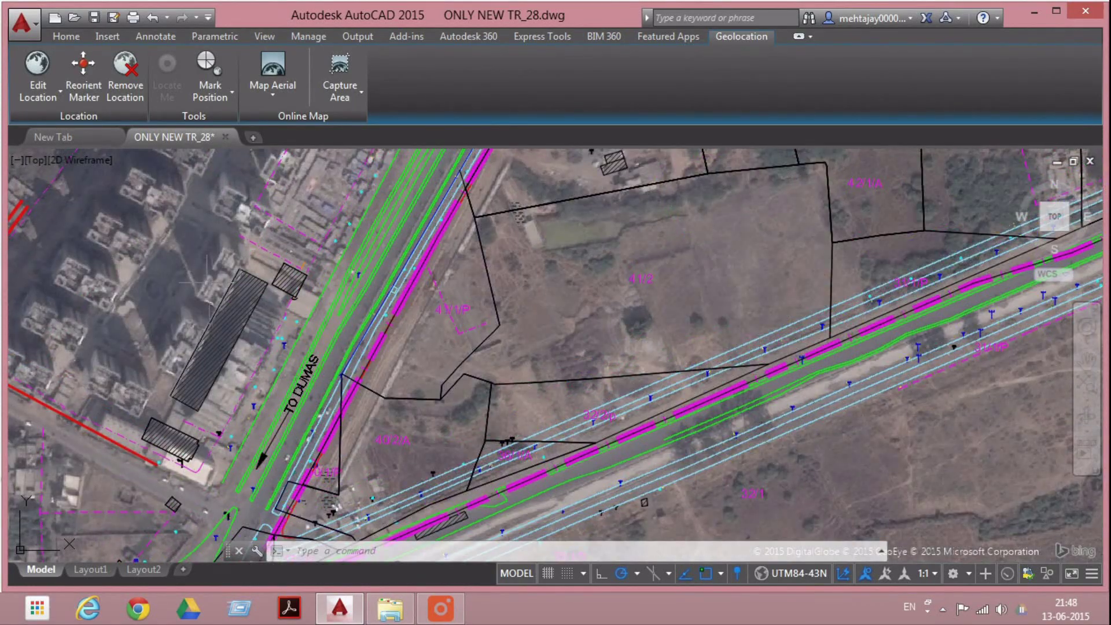
pyautogui.scroll(2, 298, 325)
pyautogui.scroll(-2, 328, 457)
pyautogui.moveTo(405, 231)
pyautogui.mouseDown(button='middle')
pyautogui.moveTo(372, 317)
pyautogui.moveTo(243, 523)
pyautogui.mouseUp(button='middle')
pyautogui.scroll(-4, 465, 466)
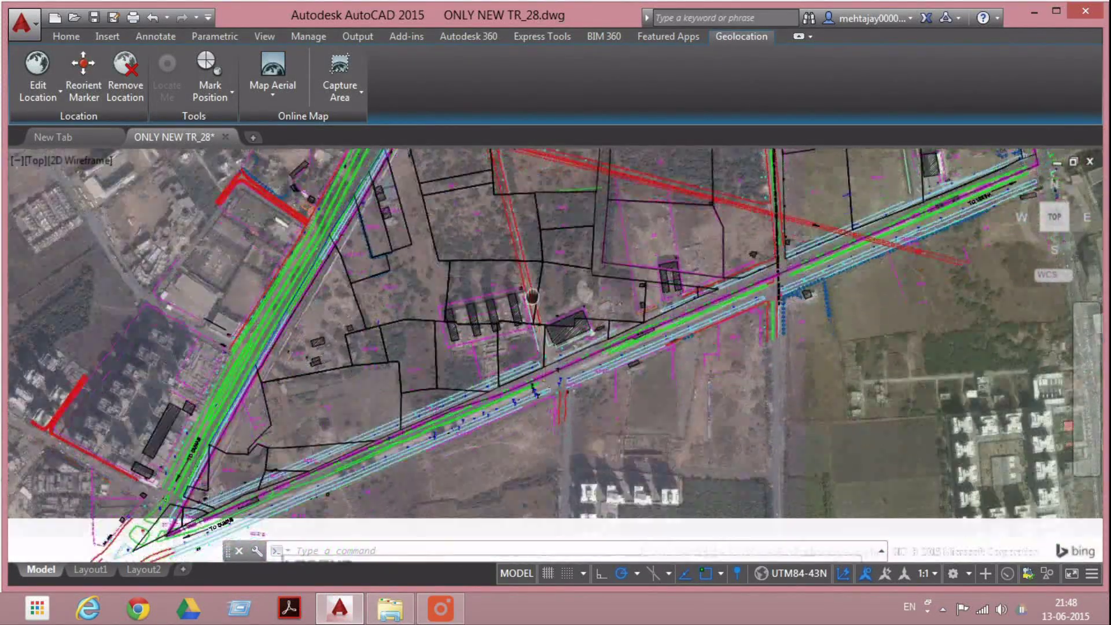
pyautogui.moveTo(532, 297); pyautogui.dragTo(582, 225, button='middle')
pyautogui.scroll(4, 266, 512)
pyautogui.moveTo(470, 266); pyautogui.dragTo(251, 484, button='middle')
pyautogui.moveTo(509, 358)
pyautogui.mouseDown(button='middle')
pyautogui.moveTo(461, 419)
pyautogui.moveTo(359, 494)
pyautogui.mouseUp(button='middle')
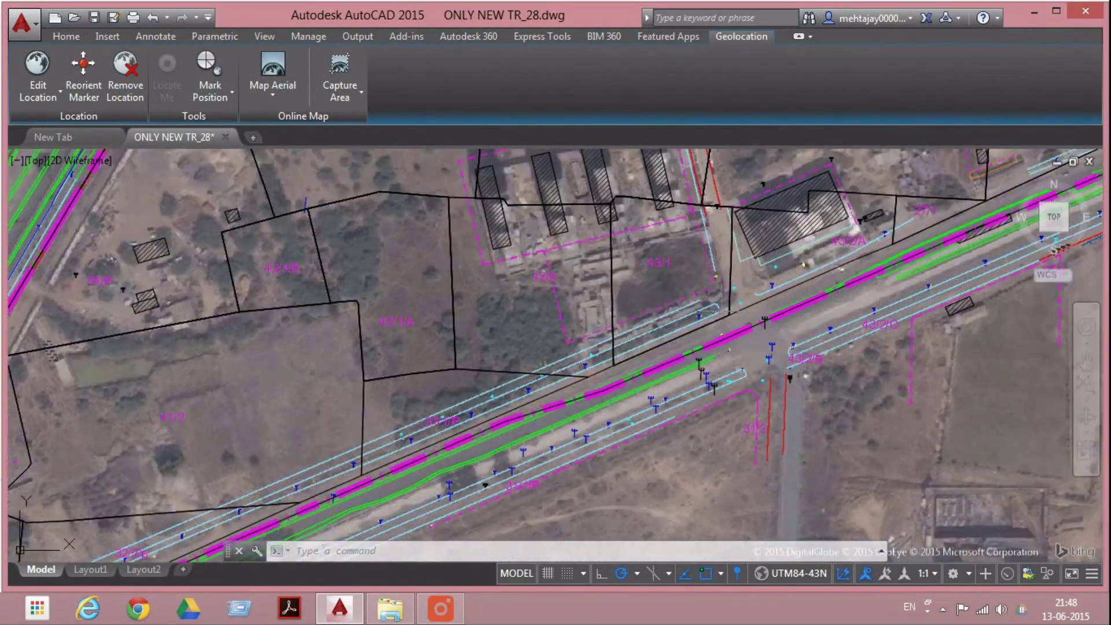
# Inspect plot 25 and the crossroads, then zoom out to show the whole site and legend.
pyautogui.moveTo(715, 297); pyautogui.dragTo(469, 510, button='middle')
pyautogui.moveTo(773, 325); pyautogui.dragTo(449, 463, button='middle')
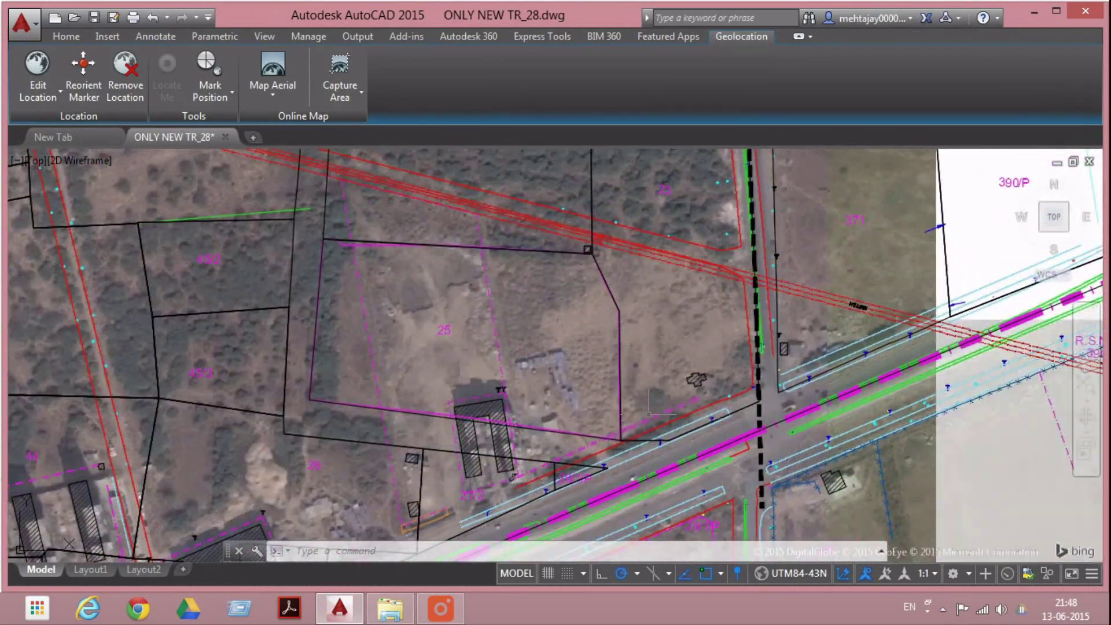
pyautogui.scroll(6, 784, 387)
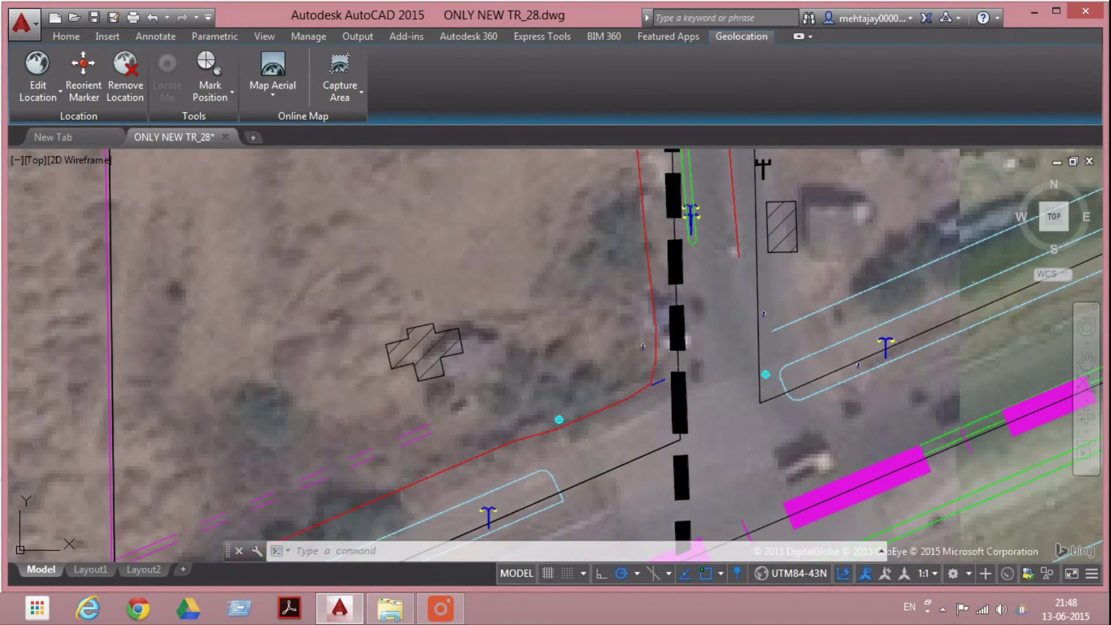
pyautogui.scroll(-10, 699, 327)
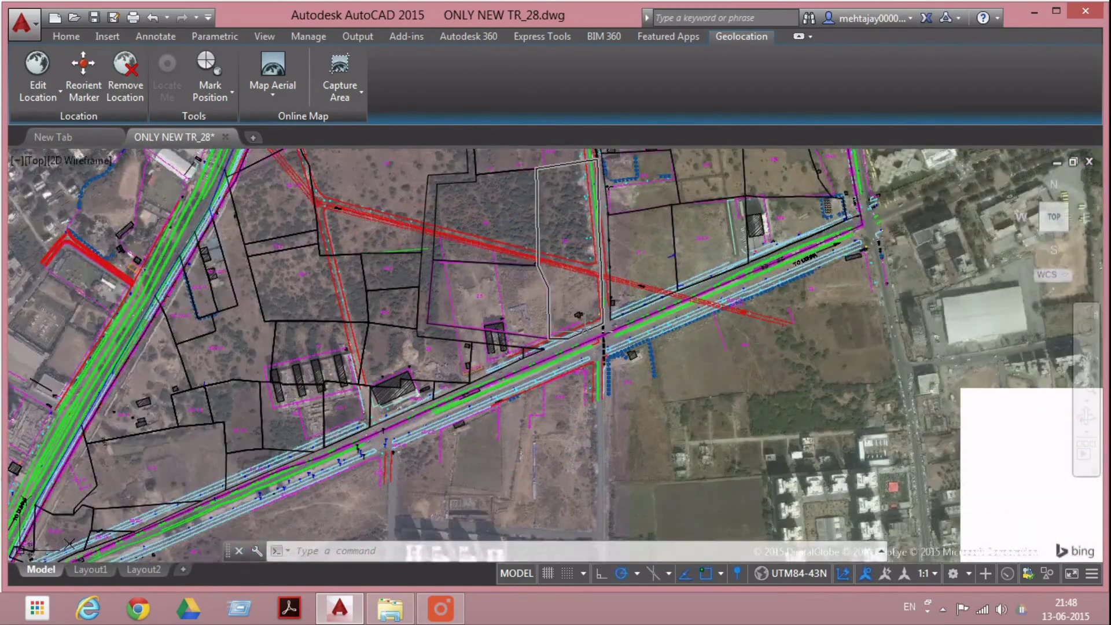
pyautogui.scroll(-2, 584, 328)
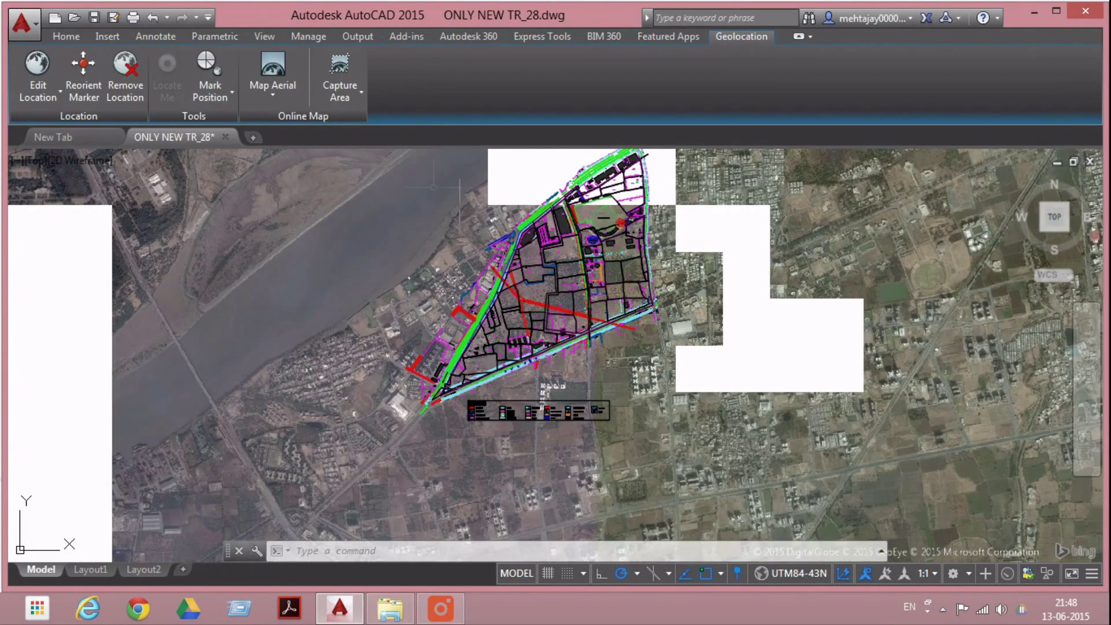
# Capture a rectangular aerial map image framing the site between two opposite corners, then switch off the live map.
pyautogui.click(342, 96)
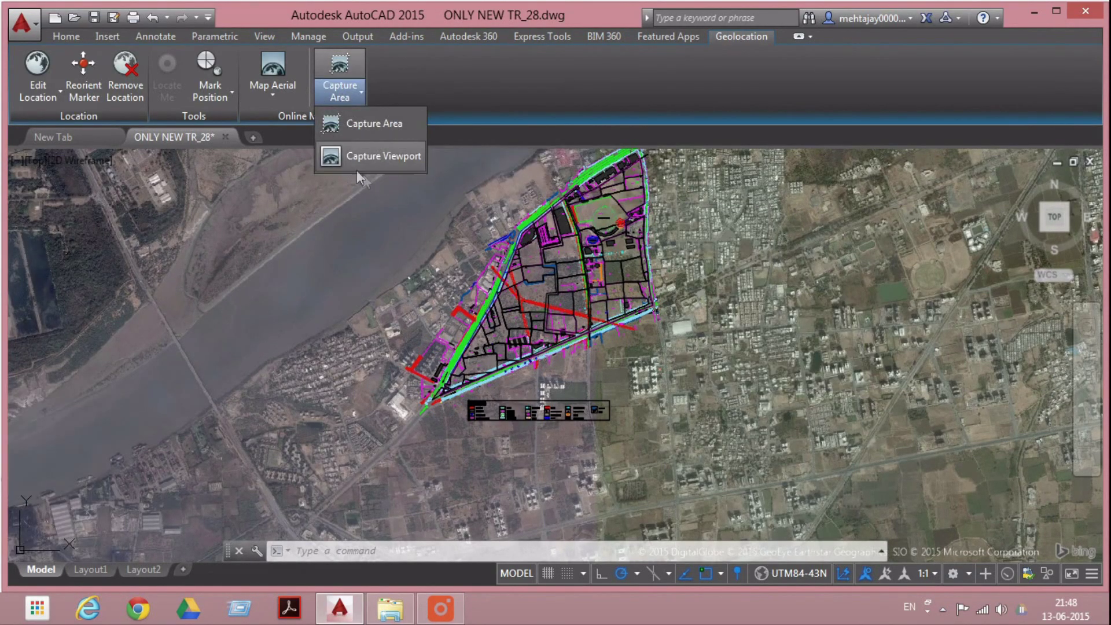
pyautogui.click(369, 126)
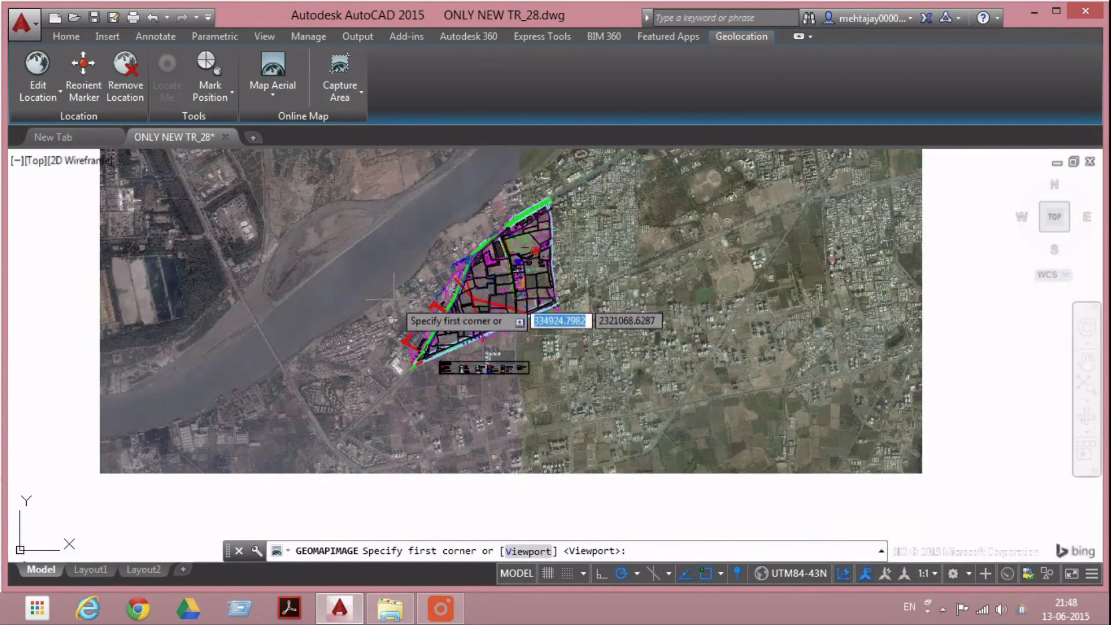
pyautogui.click(367, 200)
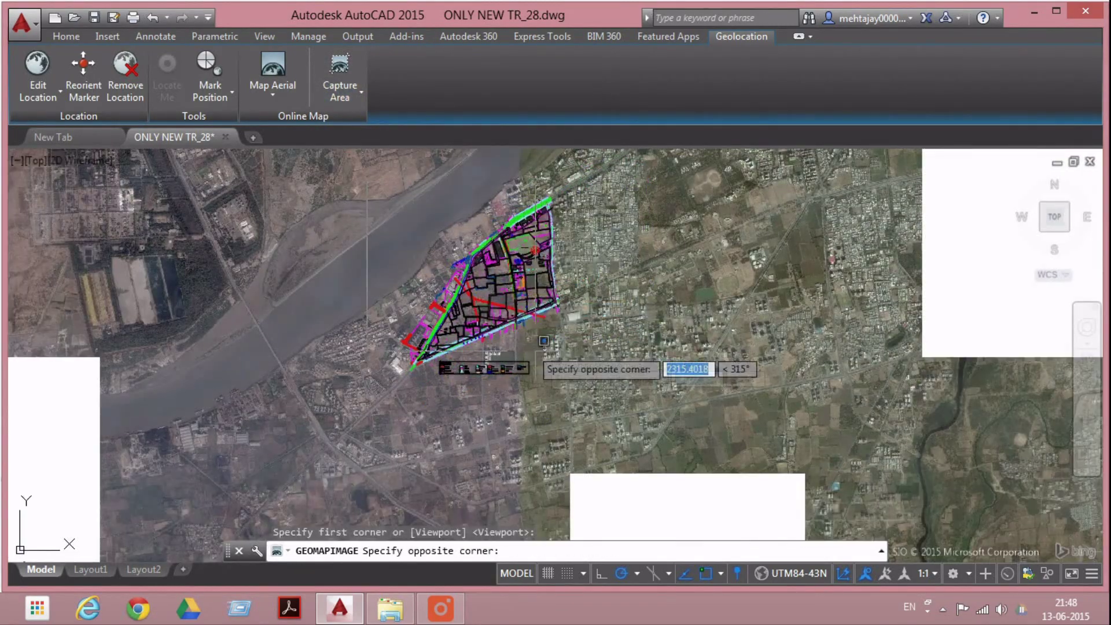
pyautogui.click(604, 409)
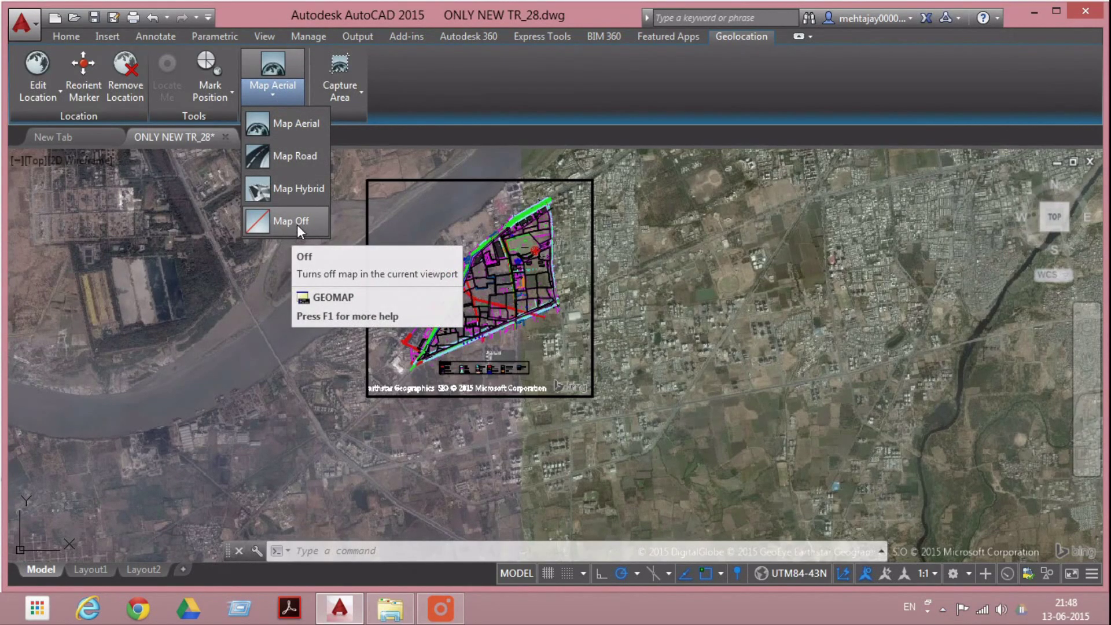
pyautogui.click(297, 224)
# Zoom and pan over the captured image along the southern road and the hatched building, then center it.
pyautogui.scroll(6, 517, 312)
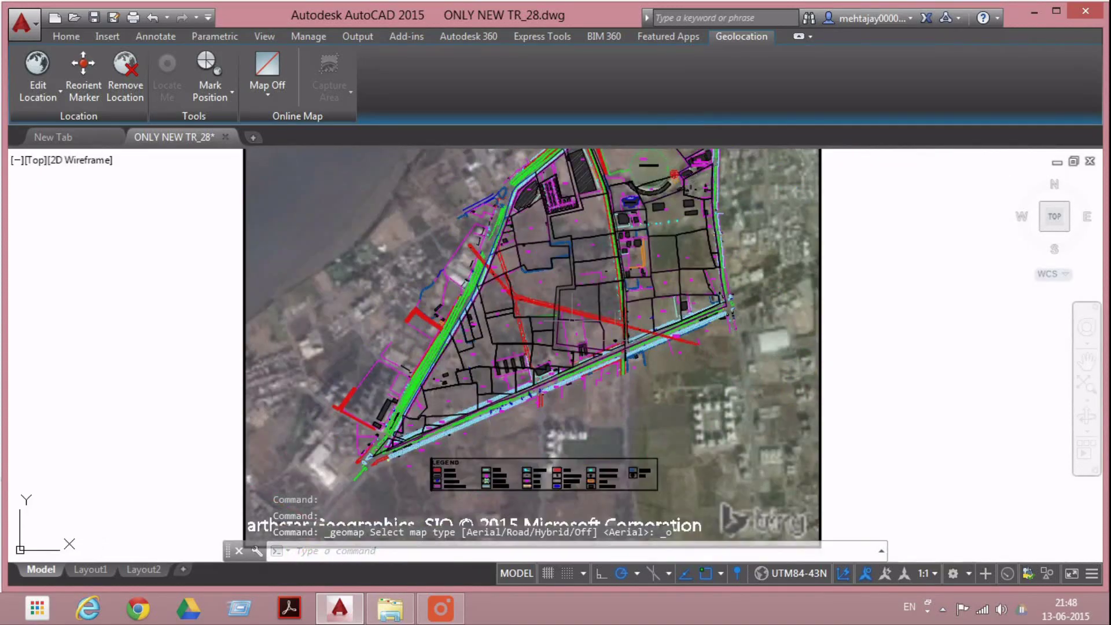
pyautogui.scroll(-8, 736, 377)
pyautogui.scroll(9, 700, 400)
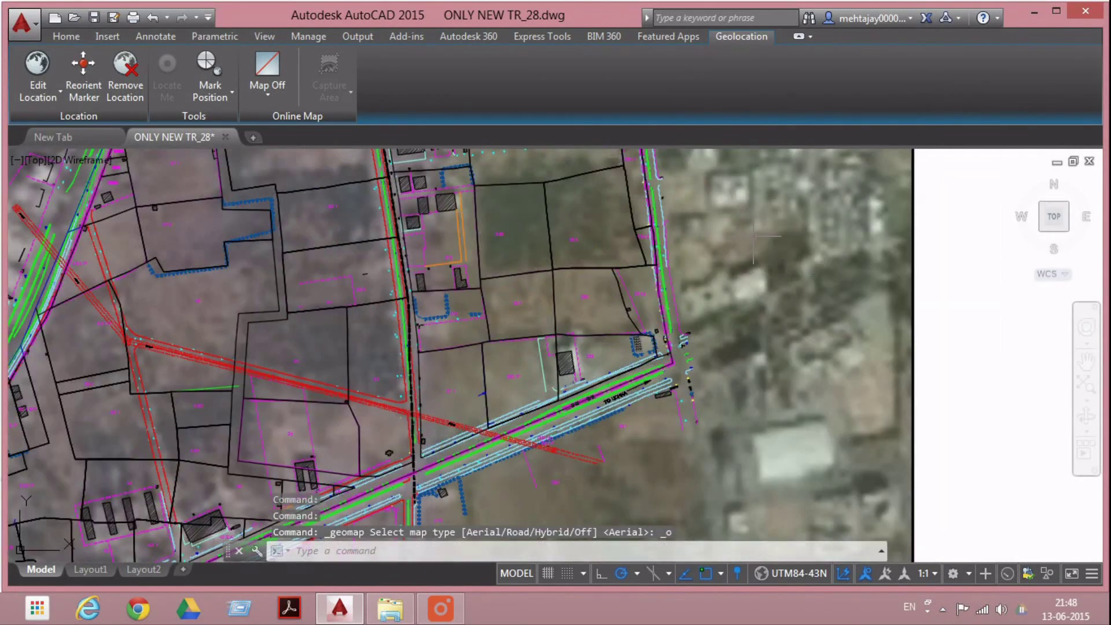
pyautogui.scroll(-5, 701, 400)
pyautogui.scroll(5, 579, 483)
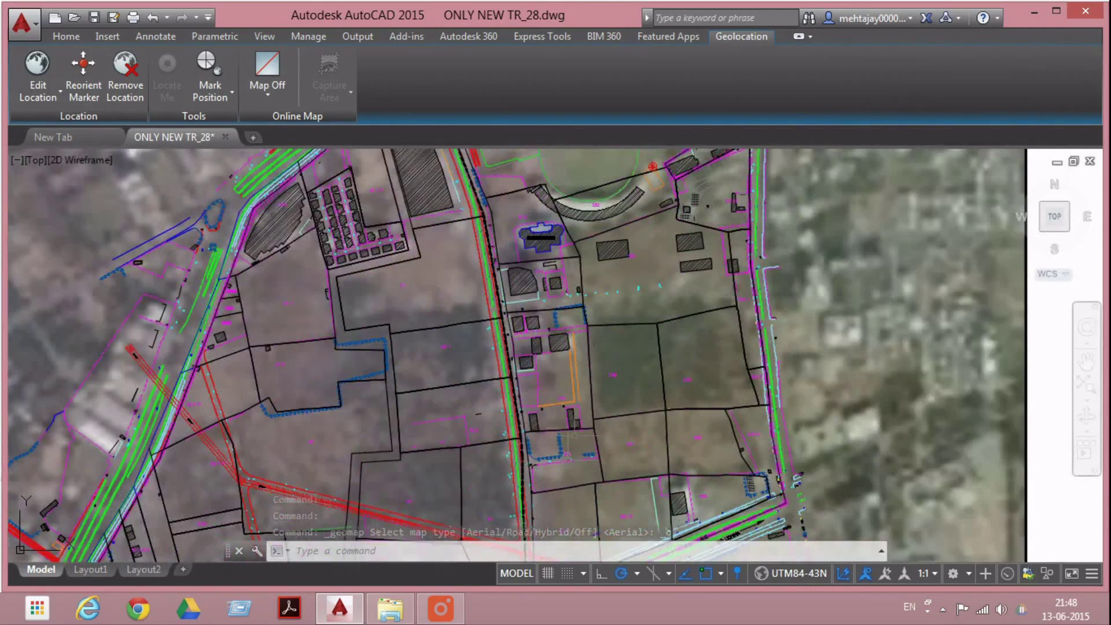
pyautogui.moveTo(578, 484); pyautogui.dragTo(677, 272, button='middle')
pyautogui.moveTo(700, 401); pyautogui.dragTo(823, 201, button='middle')
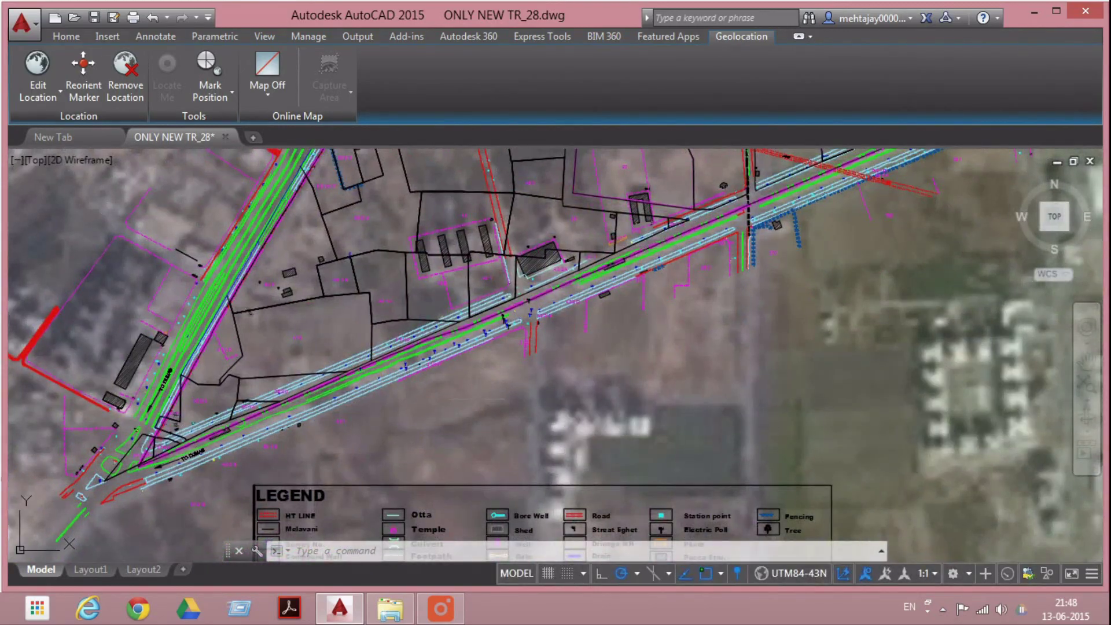
pyautogui.scroll(4, 488, 309)
pyautogui.moveTo(600, 221); pyautogui.dragTo(539, 404, button='middle')
pyautogui.scroll(2, 564, 347)
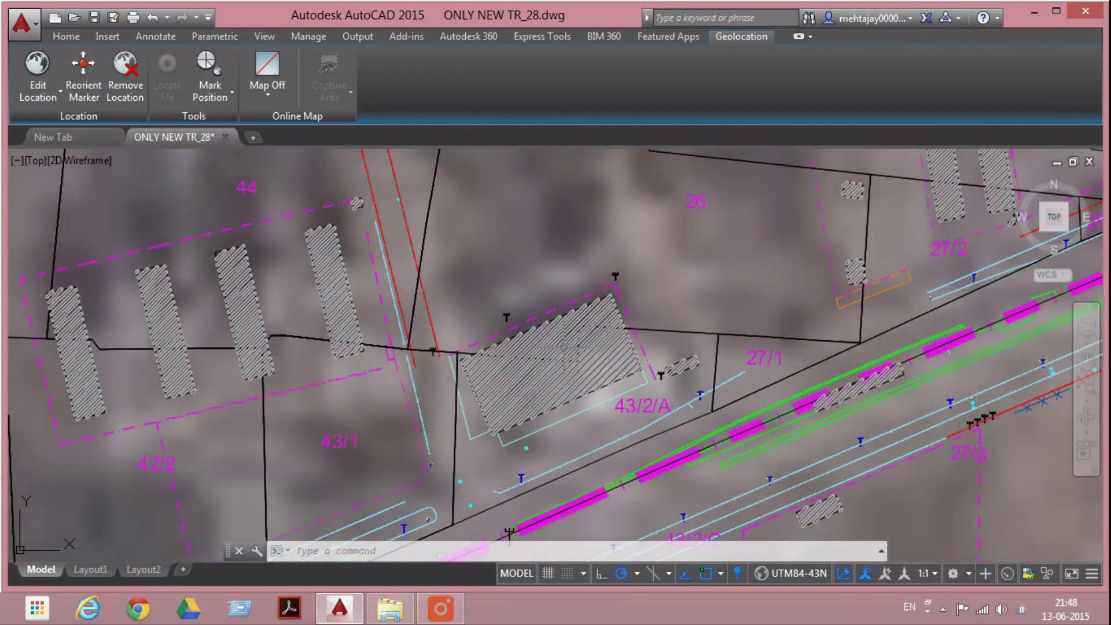
pyautogui.scroll(-8, 614, 475)
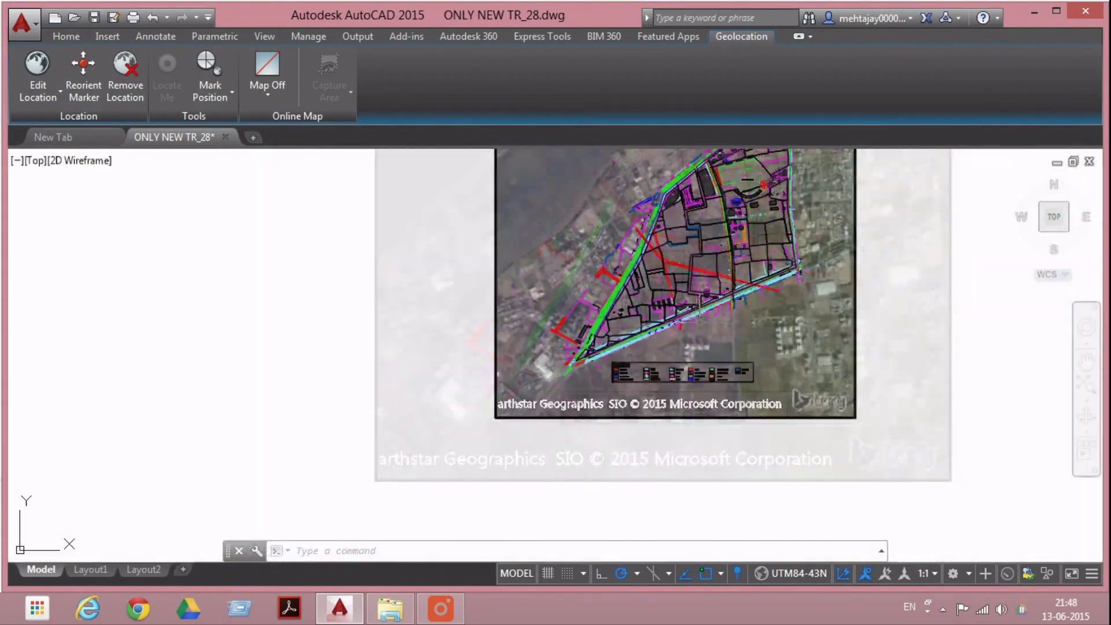
pyautogui.moveTo(652, 491)
pyautogui.mouseDown(button='middle')
pyautogui.moveTo(550, 536)
pyautogui.moveTo(556, 566)
pyautogui.mouseUp(button='middle')
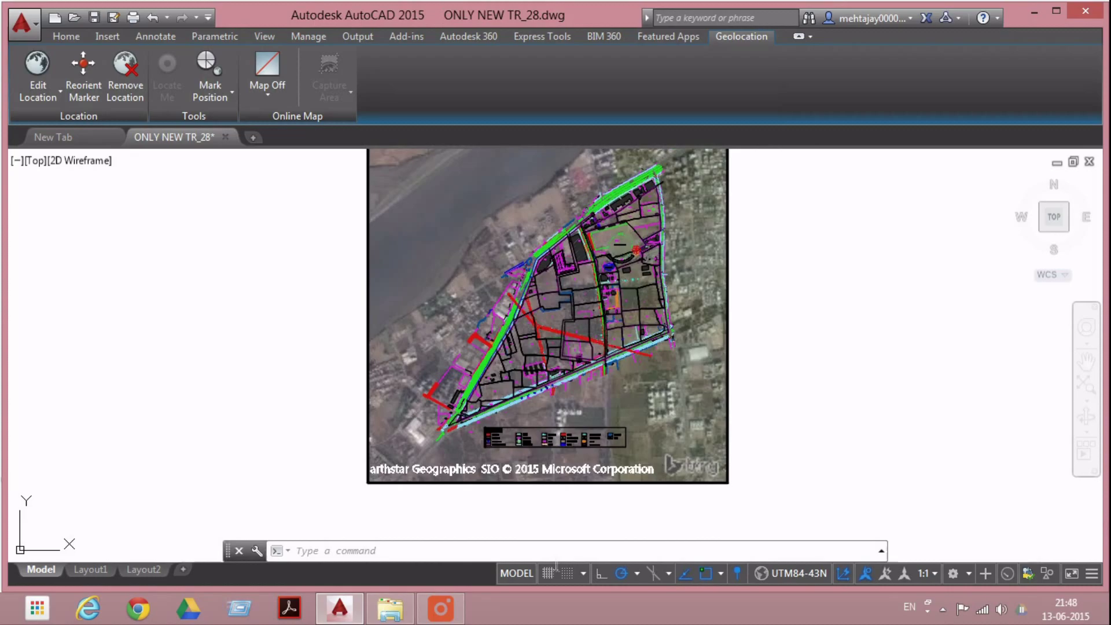